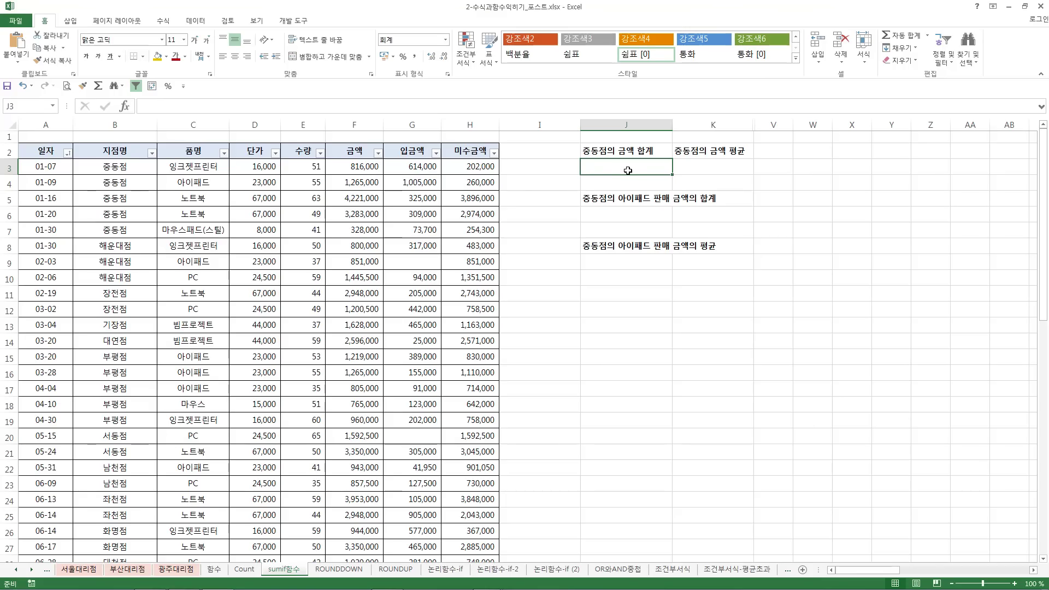
- Start a SUMIF formula in cell J3 under 중동점의 금액 합계 and open its function arguments, keeping the cell in view
{"action": "type", "text": "="}
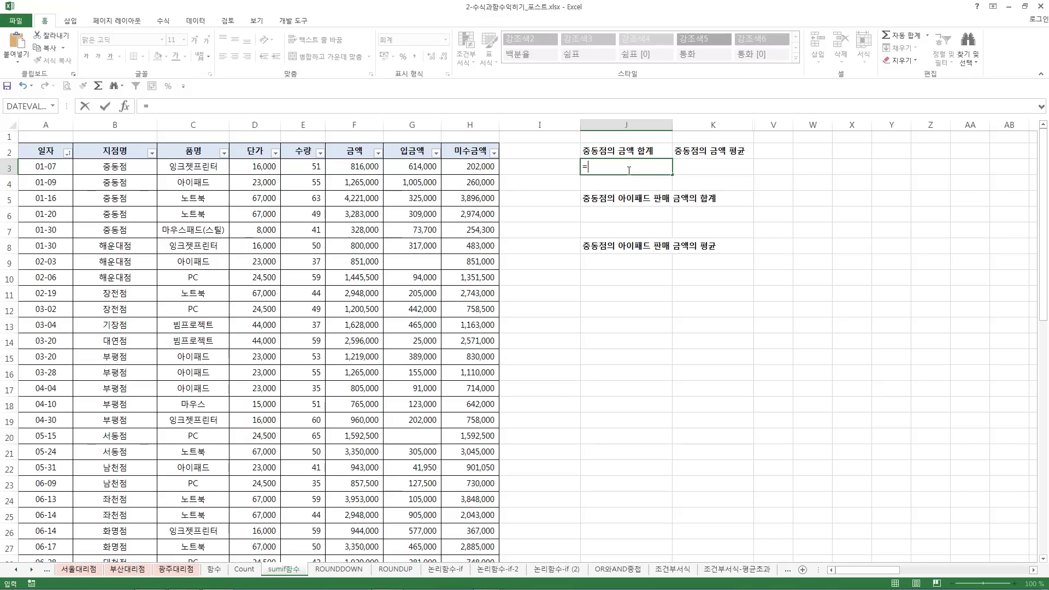
{"action": "type", "text": "su"}
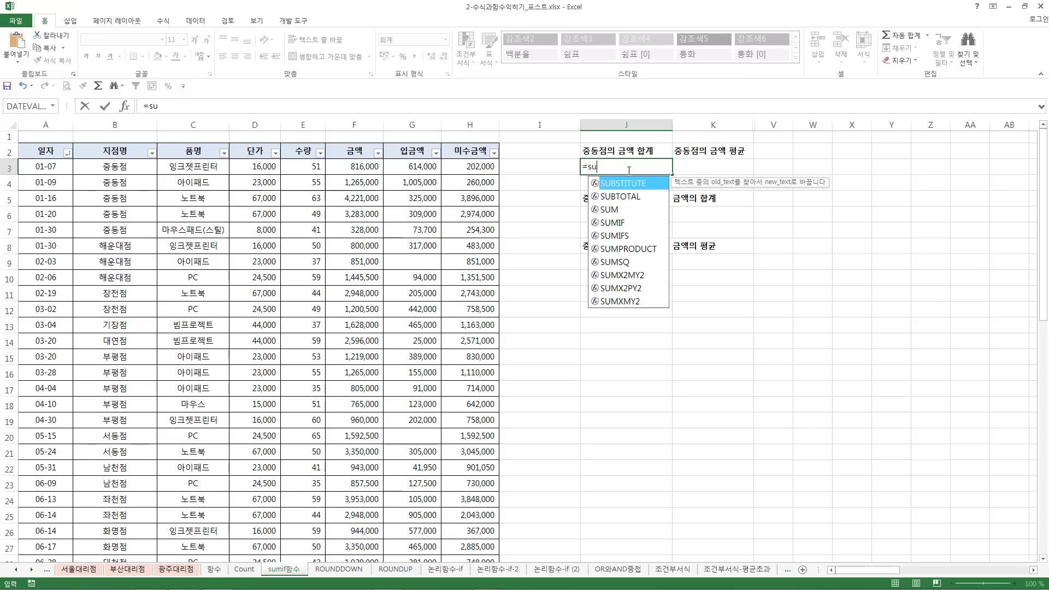
{"action": "type", "text": "mif"}
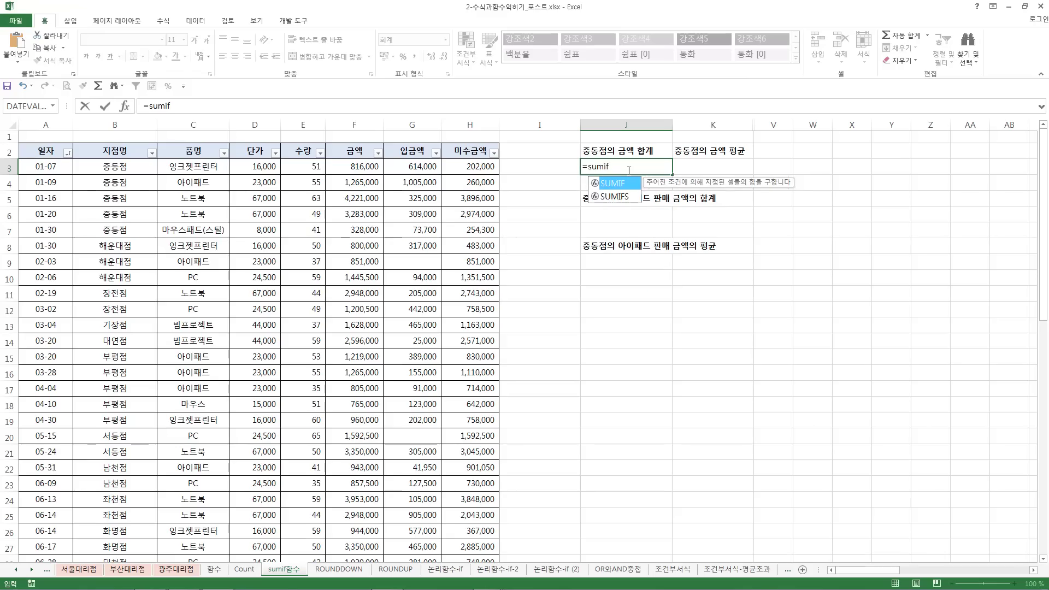
{"action": "type", "text": "()"}
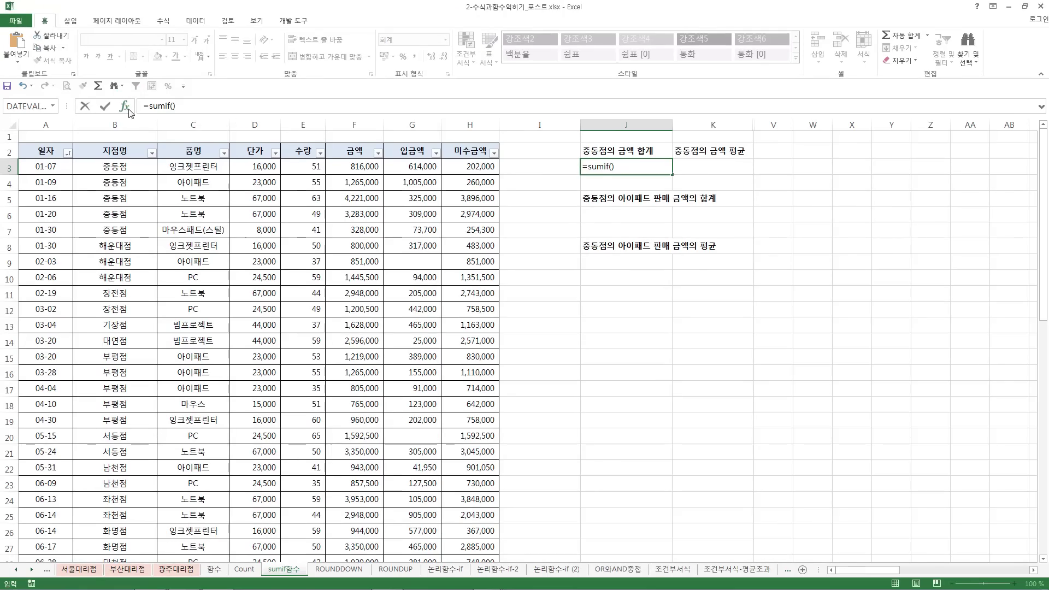
{"action": "left_click", "coordinate": [126, 106]}
{"action": "left_click_drag", "start_coordinate": [765, 199], "coordinate": [619, 188]}
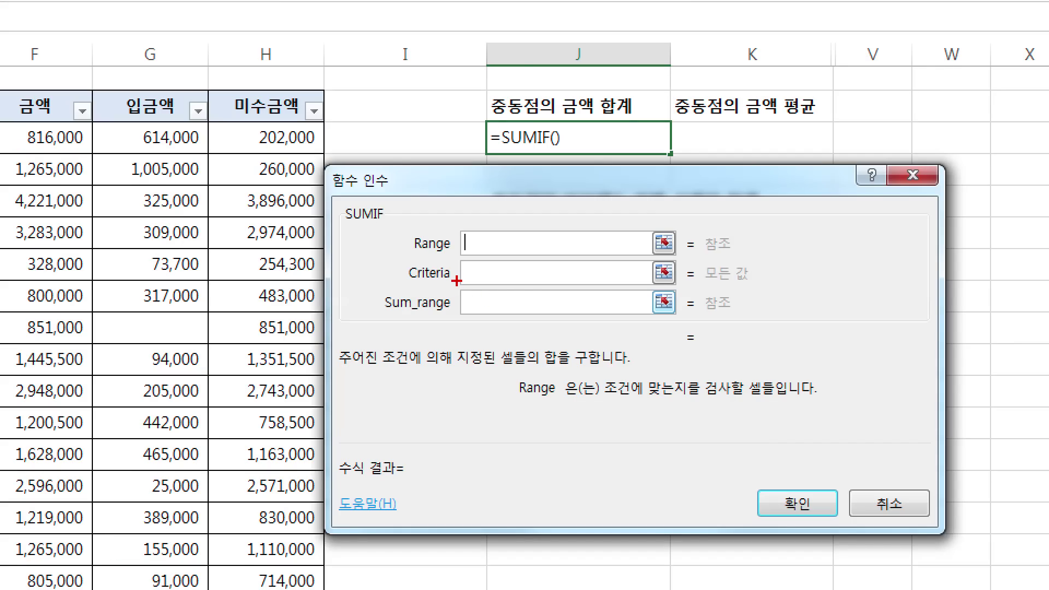
{"action": "left_click_drag", "start_coordinate": [605, 404], "coordinate": [728, 398]}
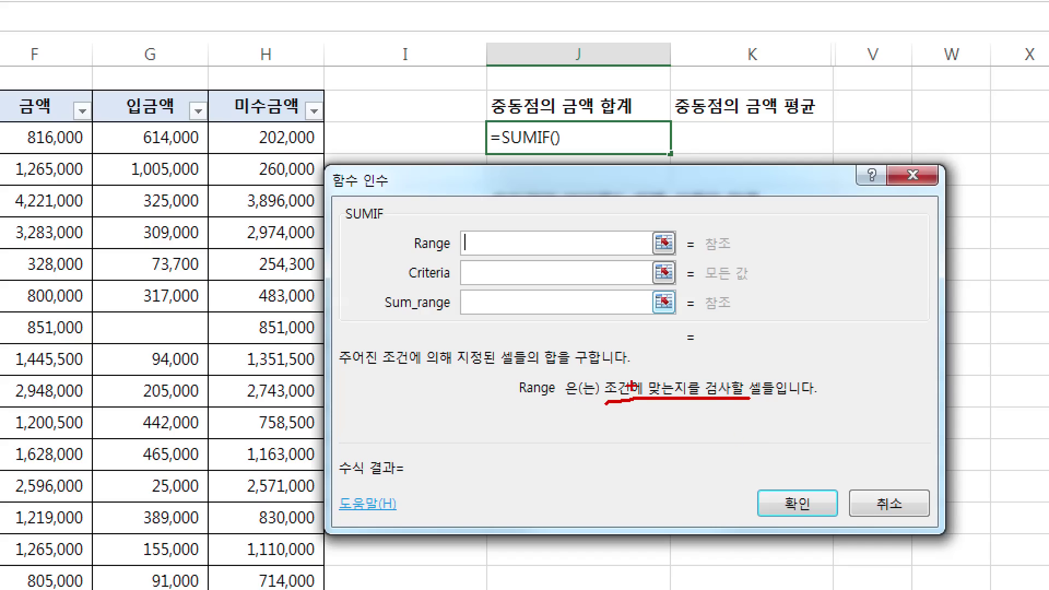
{"action": "left_click_drag", "start_coordinate": [499, 123], "coordinate": [539, 119]}
{"action": "left_click_drag", "start_coordinate": [487, 97], "coordinate": [550, 86]}
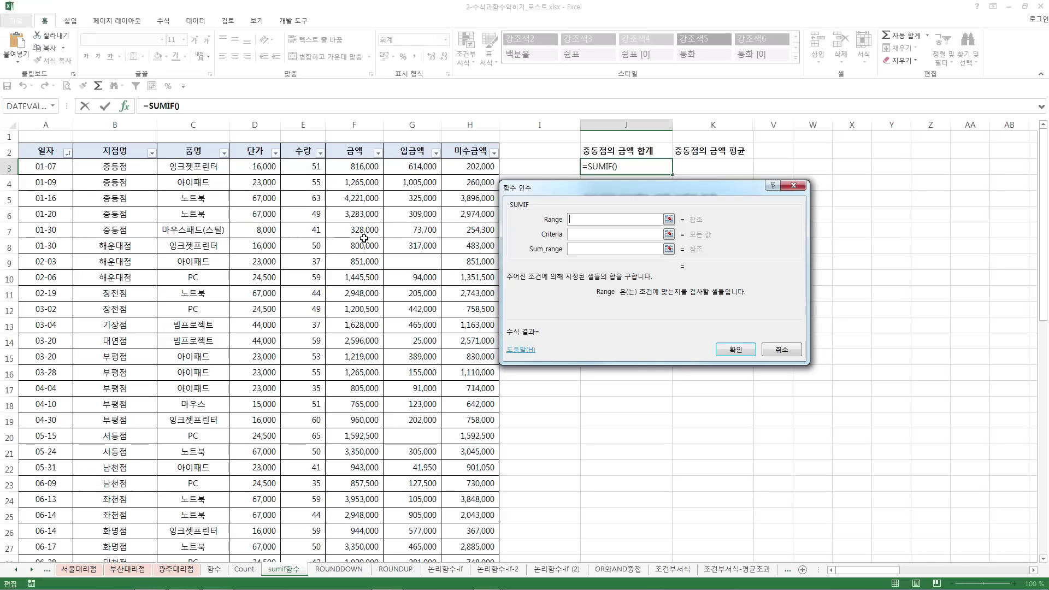
- Set the SUMIF Range argument to the branch names in B3:B58
{"action": "left_click", "coordinate": [128, 170]}
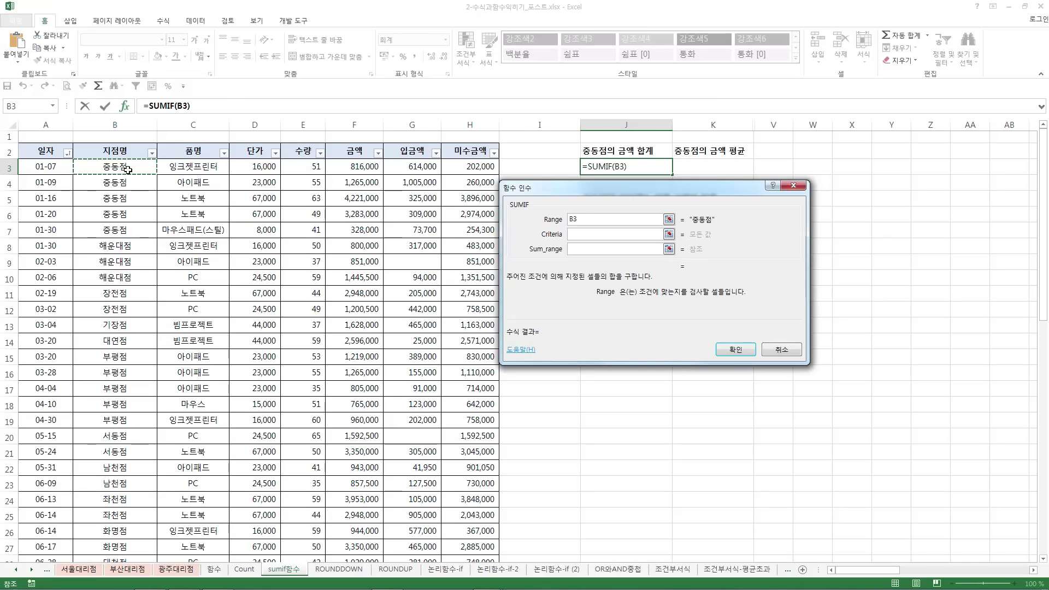
{"action": "key", "text": "ctrl+shift+Down"}
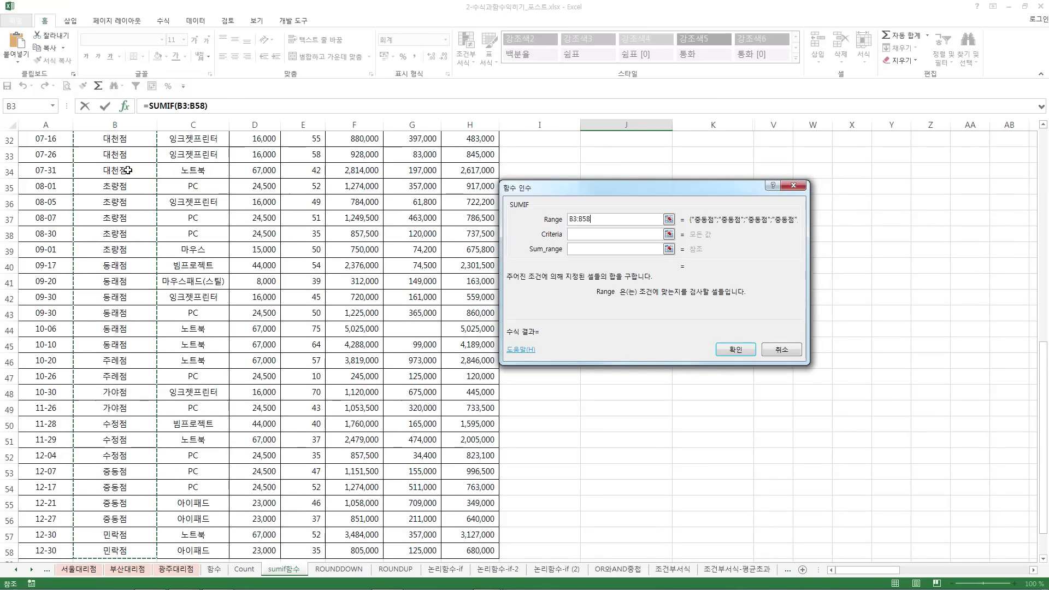
{"action": "scroll", "coordinate": [133, 173], "scroll_direction": "up", "scroll_amount": 5}
{"action": "scroll", "coordinate": [133, 172], "scroll_direction": "up", "scroll_amount": 5}
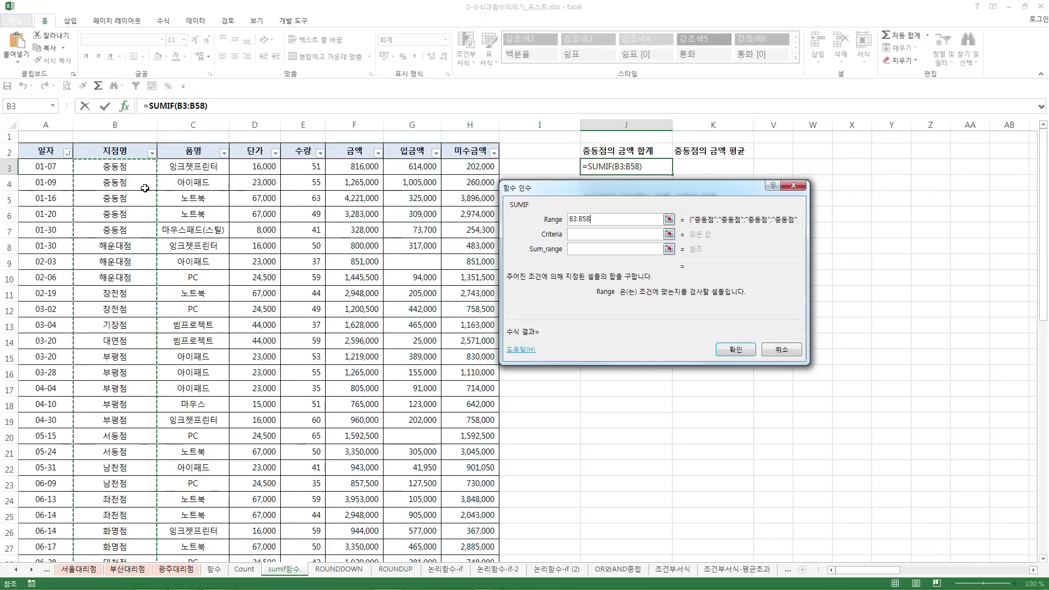
{"action": "mouse_move", "coordinate": [121, 167]}
{"action": "left_mouse_down"}
{"action": "mouse_move", "coordinate": [137, 382]}
{"action": "mouse_move", "coordinate": [129, 173]}
{"action": "left_mouse_up"}
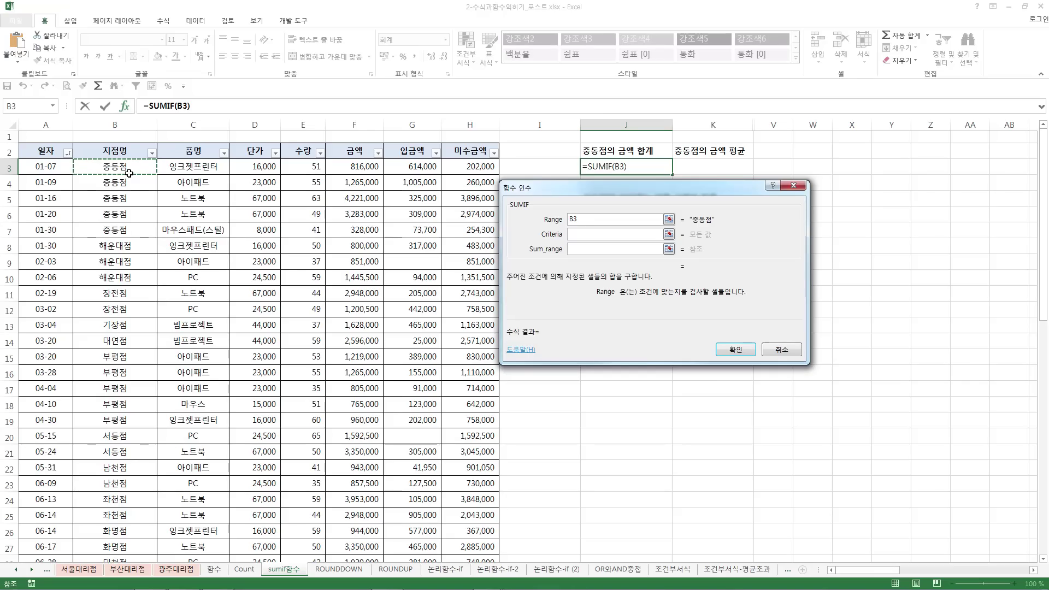
{"action": "key", "text": "ctrl+shift+Down"}
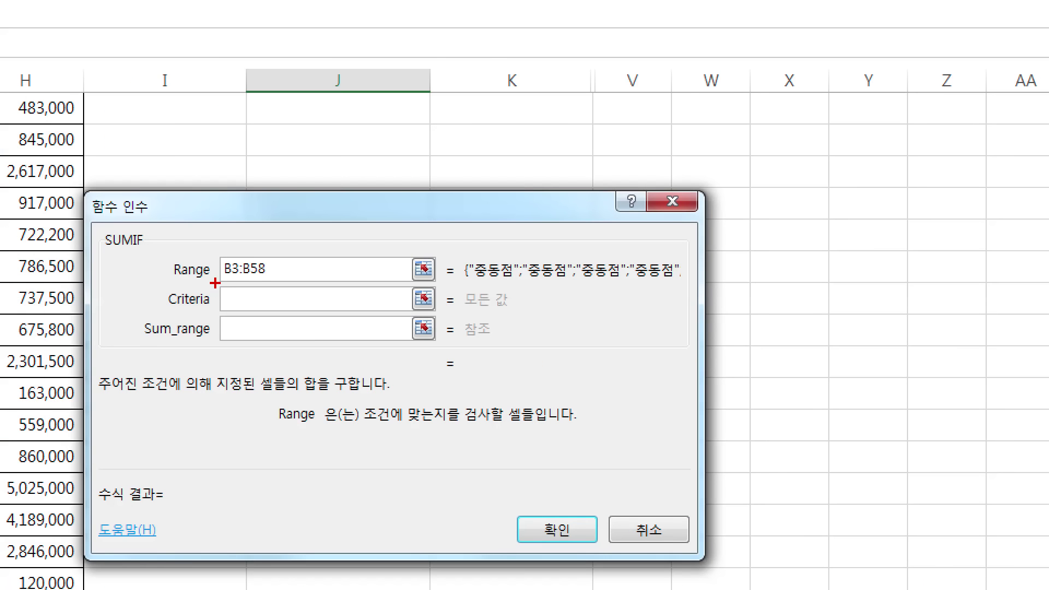
{"action": "left_click_drag", "start_coordinate": [223, 281], "coordinate": [243, 282]}
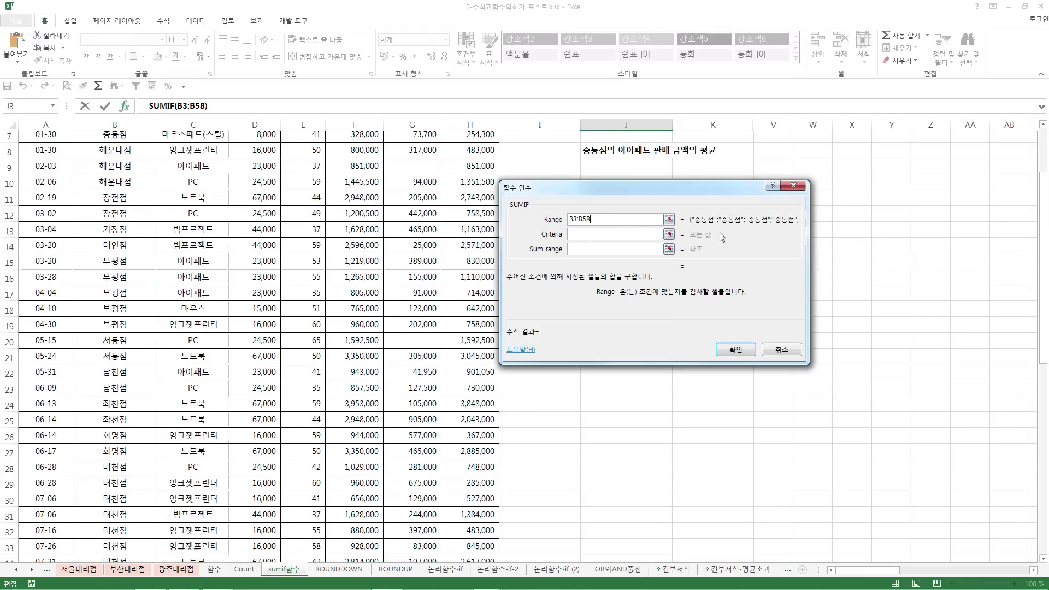
{"action": "scroll", "coordinate": [525, 295], "scroll_direction": "up", "scroll_amount": 5}
- Set the SUMIF Criteria argument to "중동점"
{"action": "left_click", "coordinate": [332, 295]}
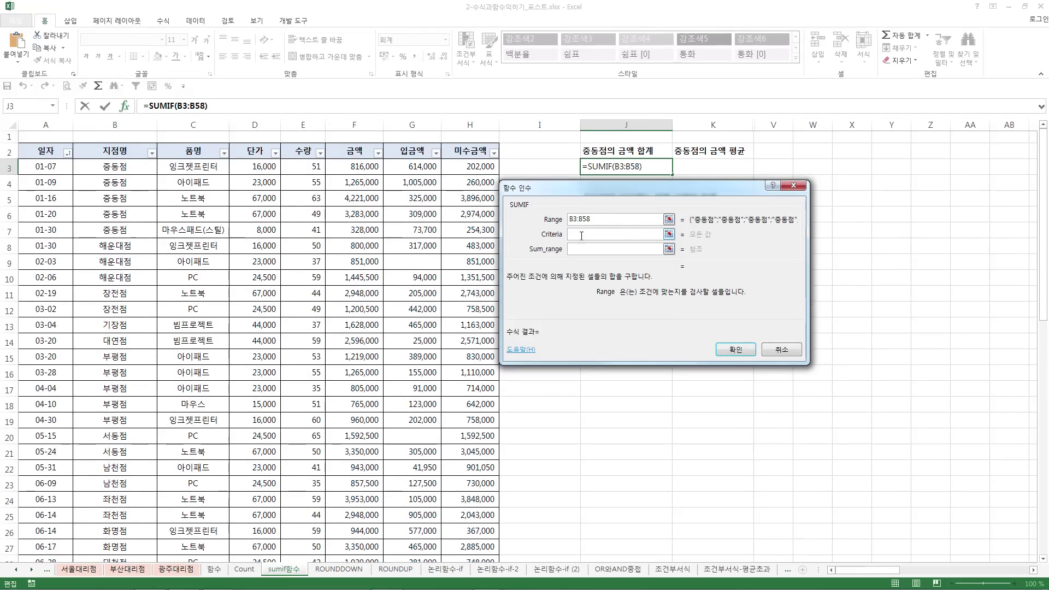
{"action": "left_click", "coordinate": [595, 233]}
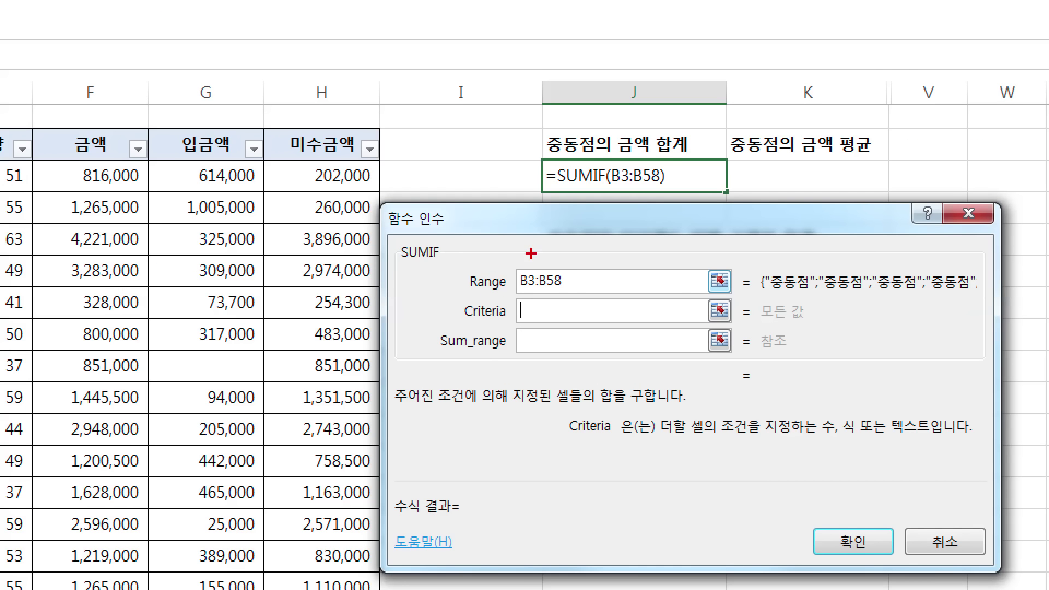
{"action": "left_click_drag", "start_coordinate": [544, 164], "coordinate": [595, 164]}
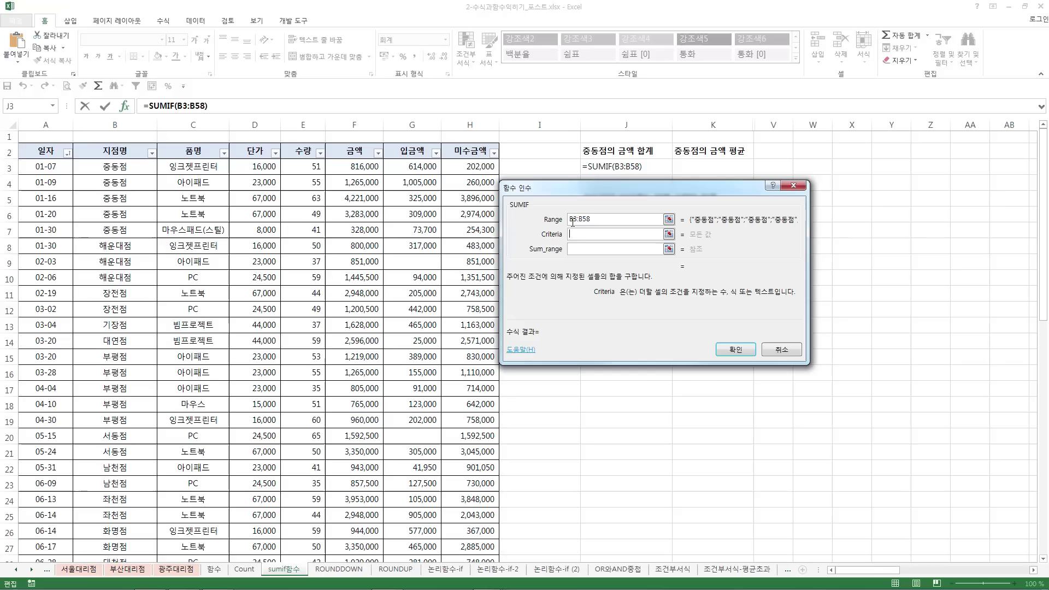
{"action": "type", "text": "\""}
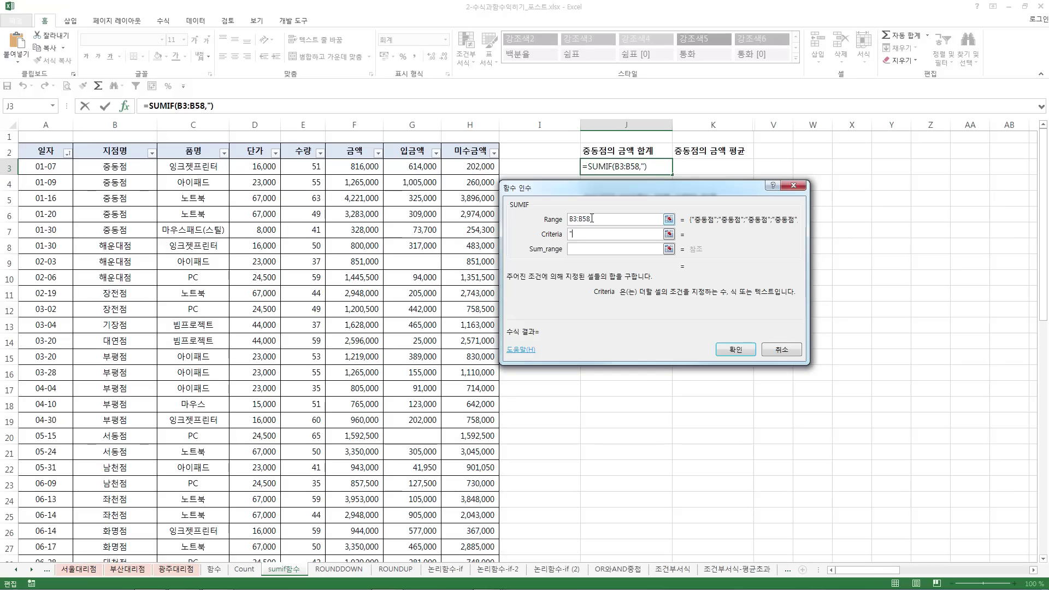
{"action": "type", "text": "ㅈ"}
{"action": "type", "text": "중동점\""}
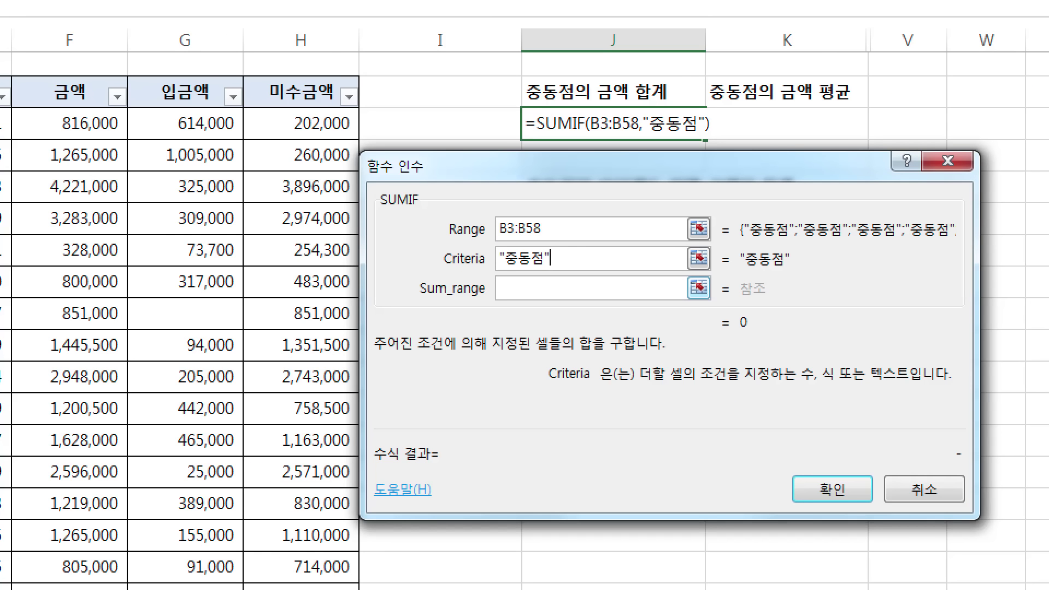
{"action": "left_click_drag", "start_coordinate": [502, 282], "coordinate": [533, 281]}
{"action": "left_click_drag", "start_coordinate": [746, 239], "coordinate": [933, 241]}
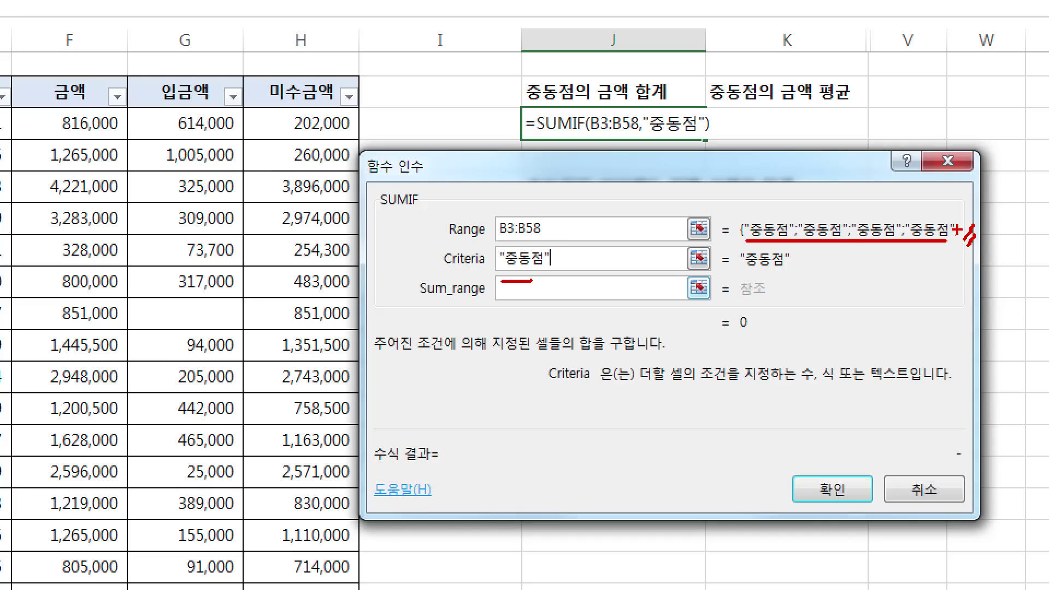
{"action": "mouse_move", "coordinate": [785, 275]}
{"action": "left_mouse_down"}
{"action": "mouse_move", "coordinate": [736, 258]}
{"action": "mouse_move", "coordinate": [795, 234]}
{"action": "mouse_move", "coordinate": [788, 273]}
{"action": "left_mouse_up"}
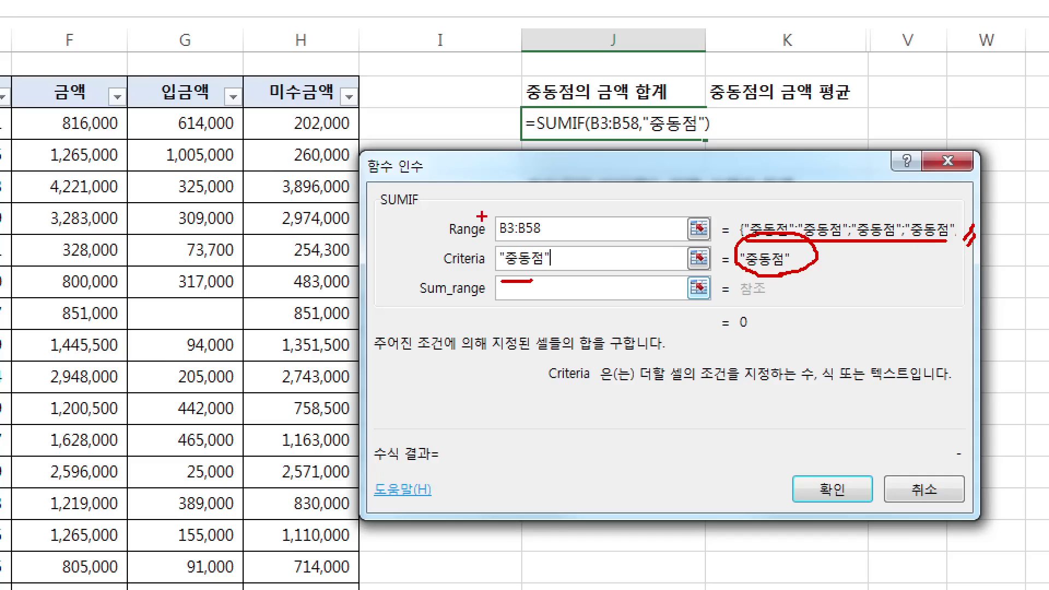
{"action": "left_click_drag", "start_coordinate": [370, 207], "coordinate": [449, 217]}
{"action": "left_click_drag", "start_coordinate": [416, 299], "coordinate": [487, 292]}
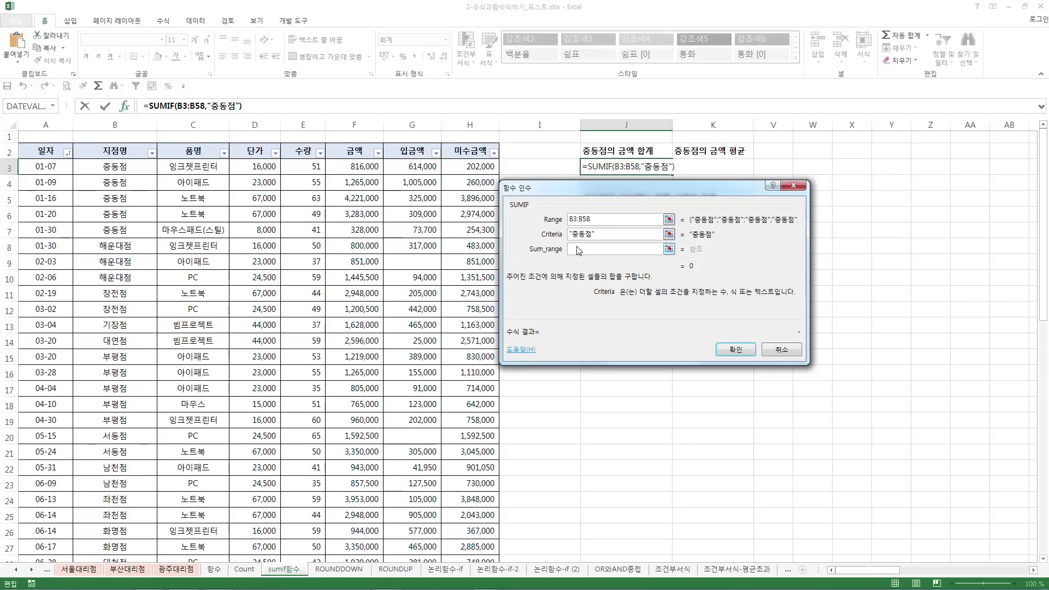
- Set the SUMIF Sum_range argument to the 금액 values in F3:F58
{"action": "left_click", "coordinate": [528, 285]}
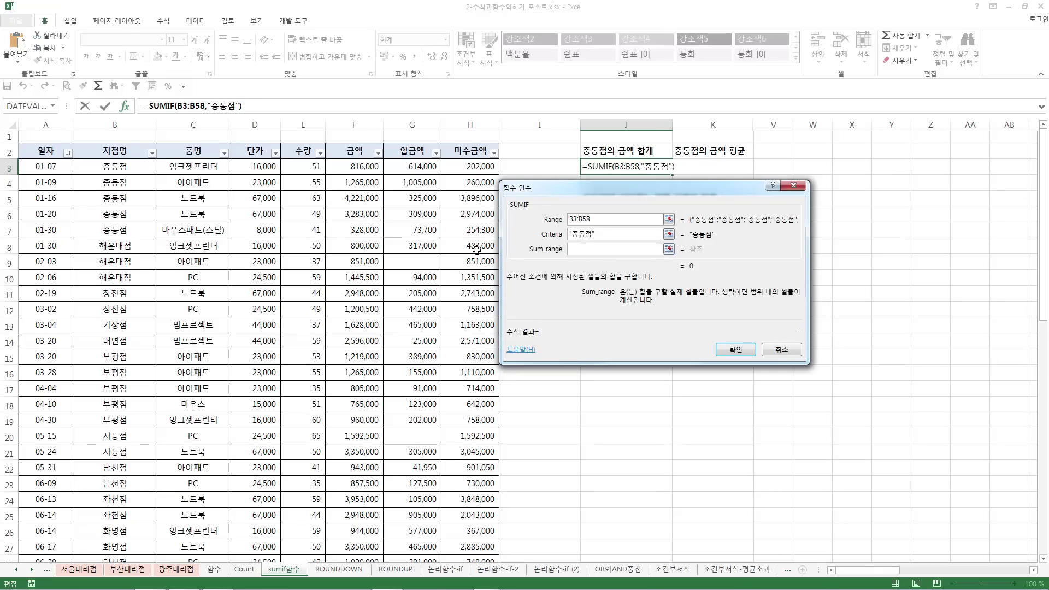
{"action": "left_click", "coordinate": [362, 168]}
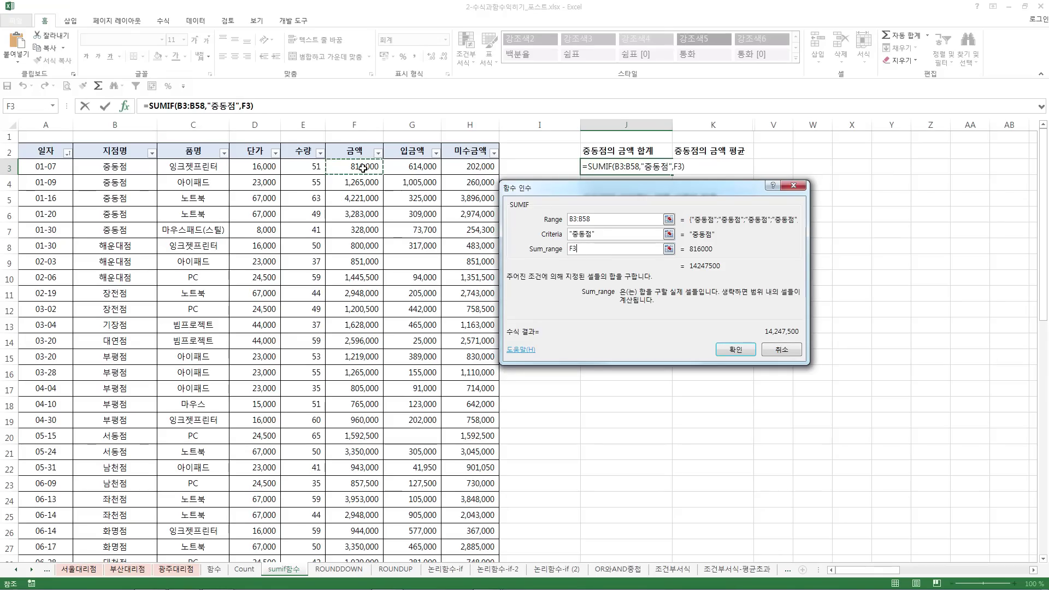
{"action": "key", "text": "ctrl+shift+Down"}
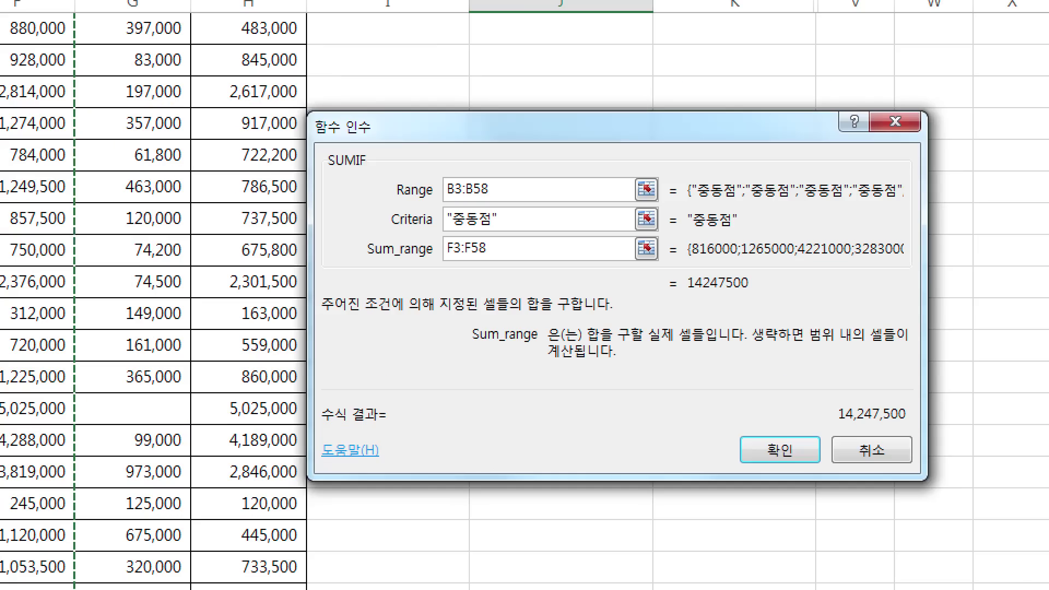
{"action": "left_click_drag", "start_coordinate": [419, 270], "coordinate": [493, 270]}
{"action": "mouse_move", "coordinate": [725, 206]}
{"action": "left_mouse_down"}
{"action": "mouse_move", "coordinate": [687, 196]}
{"action": "mouse_move", "coordinate": [742, 169]}
{"action": "mouse_move", "coordinate": [710, 207]}
{"action": "left_mouse_up"}
{"action": "left_click_drag", "start_coordinate": [690, 261], "coordinate": [750, 262]}
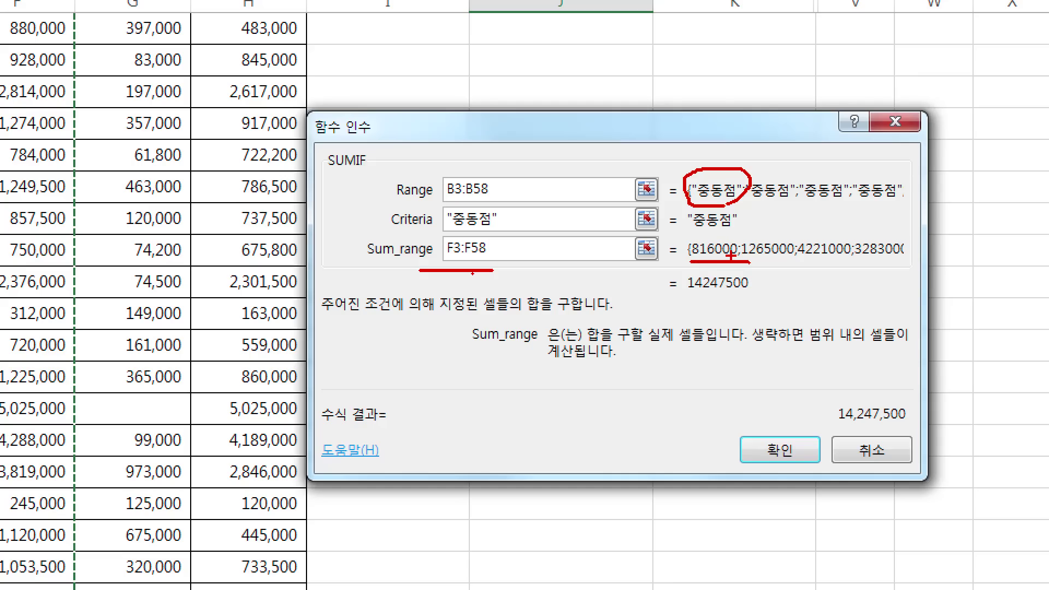
{"action": "left_click_drag", "start_coordinate": [350, 177], "coordinate": [329, 177]}
{"action": "left_click_drag", "start_coordinate": [444, 236], "coordinate": [490, 232]}
{"action": "left_click_drag", "start_coordinate": [391, 233], "coordinate": [431, 232]}
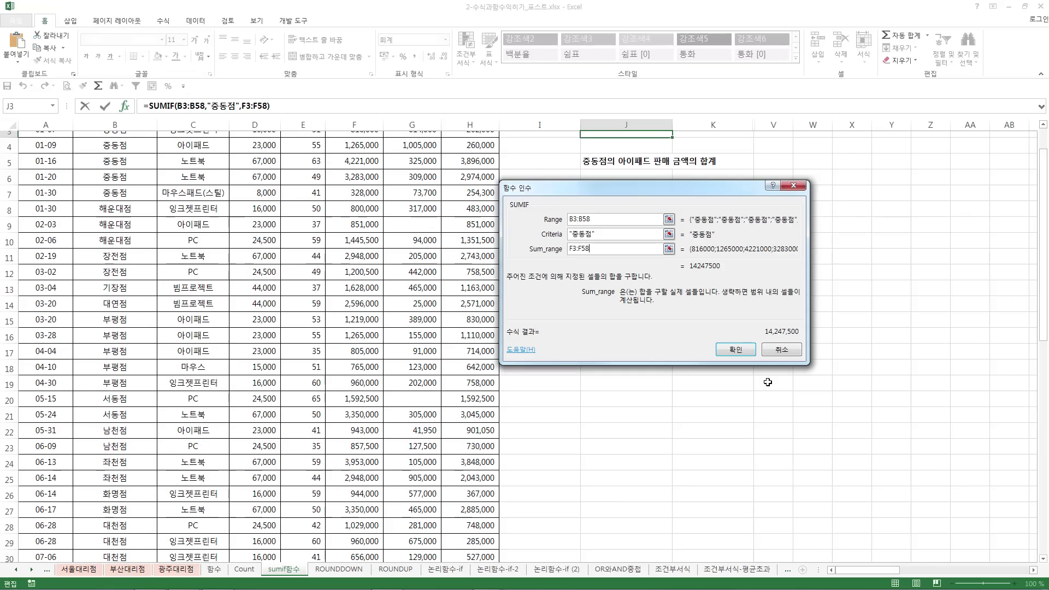
- Accept the function arguments to enter the completed SUMIF formula in J3
{"action": "left_click", "coordinate": [742, 351]}
{"action": "scroll", "coordinate": [721, 269], "scroll_direction": "up", "scroll_amount": 1}
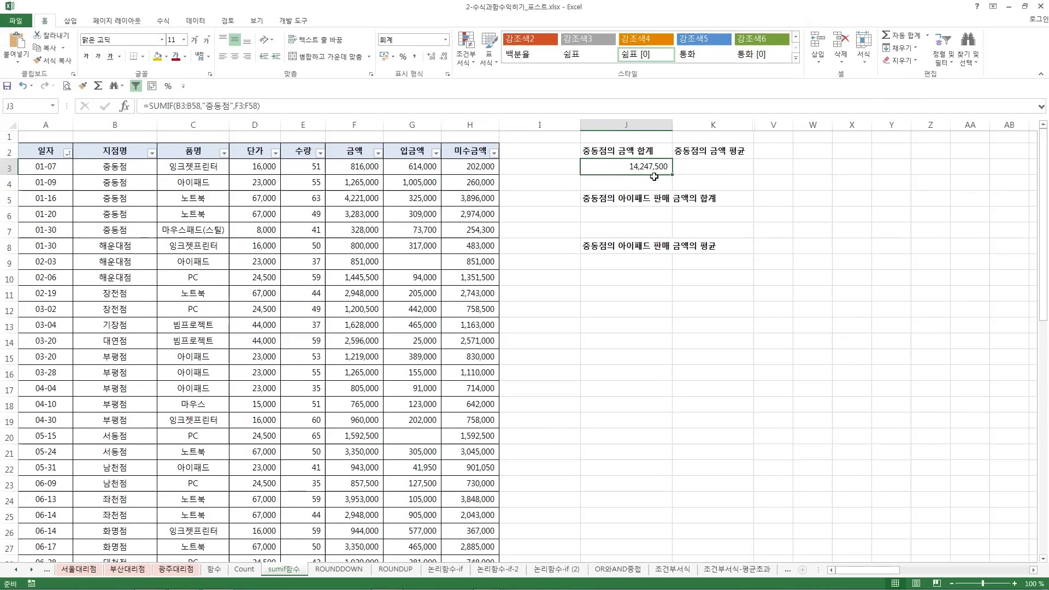
- Start an AVERAGEIF formula in K3 under the 중동점의 금액 평균 heading
{"action": "left_click", "coordinate": [702, 273]}
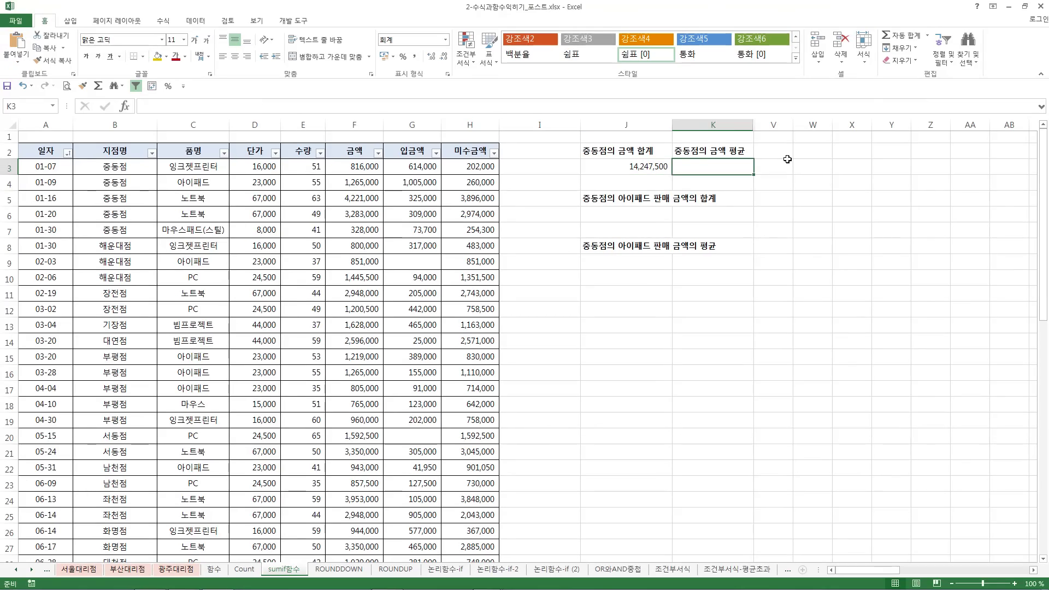
{"action": "type", "text": "="}
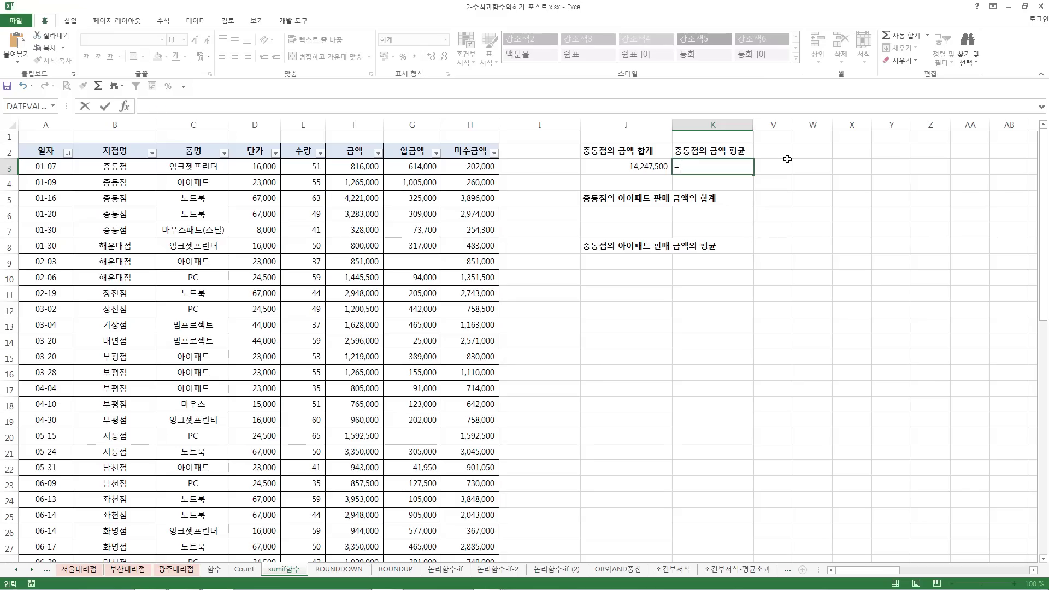
{"action": "type", "text": "average"}
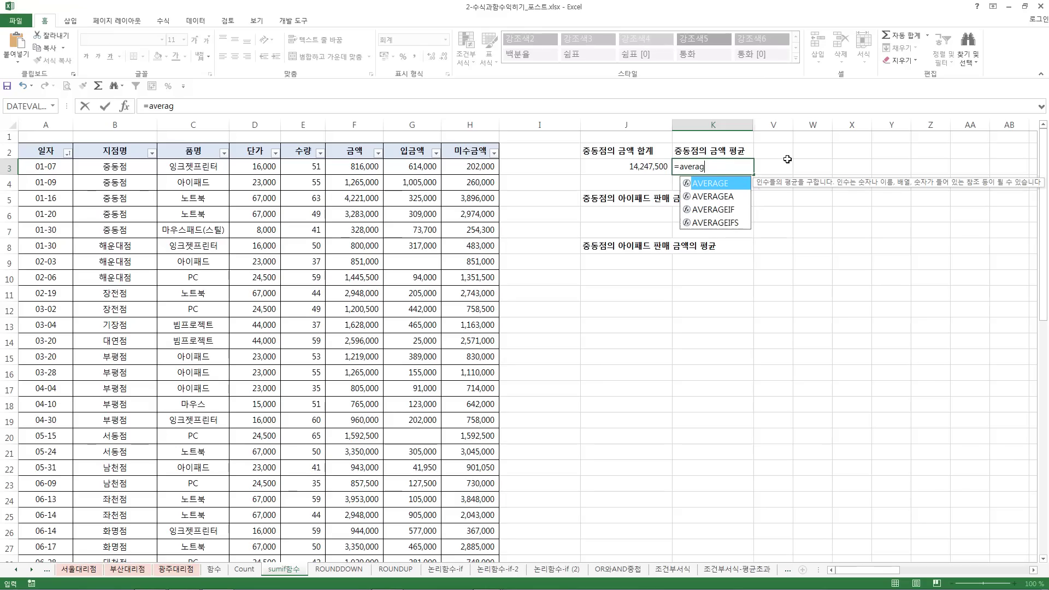
{"action": "type", "text": "i"}
{"action": "key", "text": "BackSpace"}
{"action": "key", "text": "BackSpace"}
{"action": "key", "text": "BackSpace"}
{"action": "key", "text": "BackSpace"}
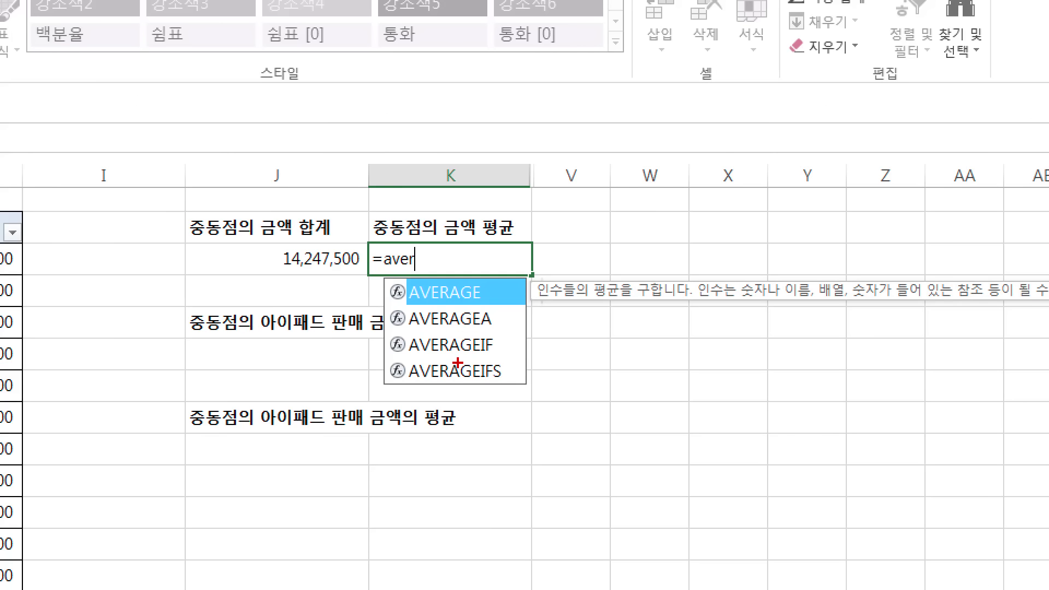
{"action": "left_click_drag", "start_coordinate": [414, 357], "coordinate": [495, 357]}
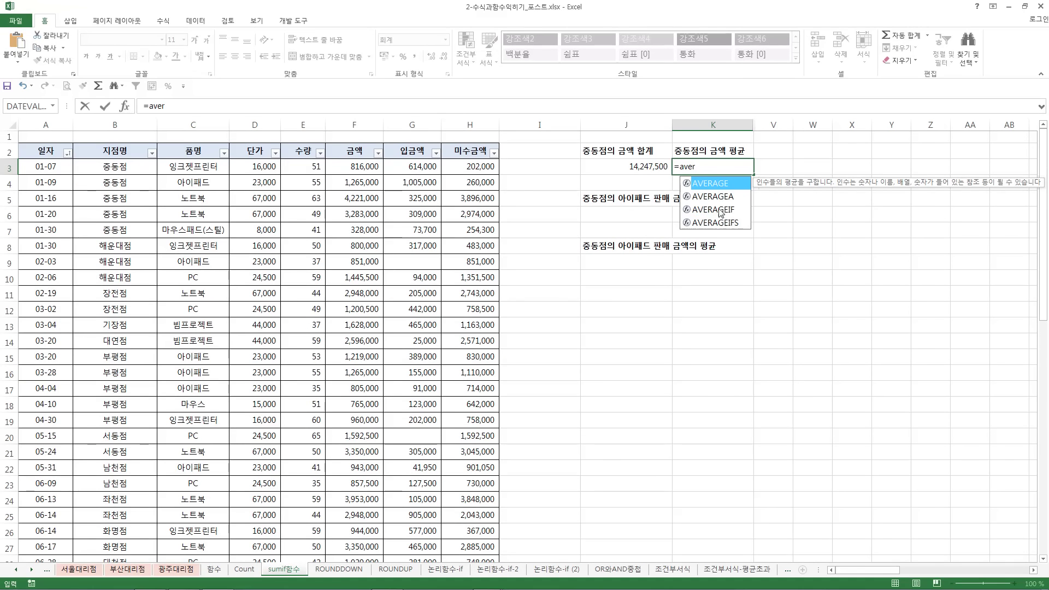
{"action": "left_click", "coordinate": [447, 350]}
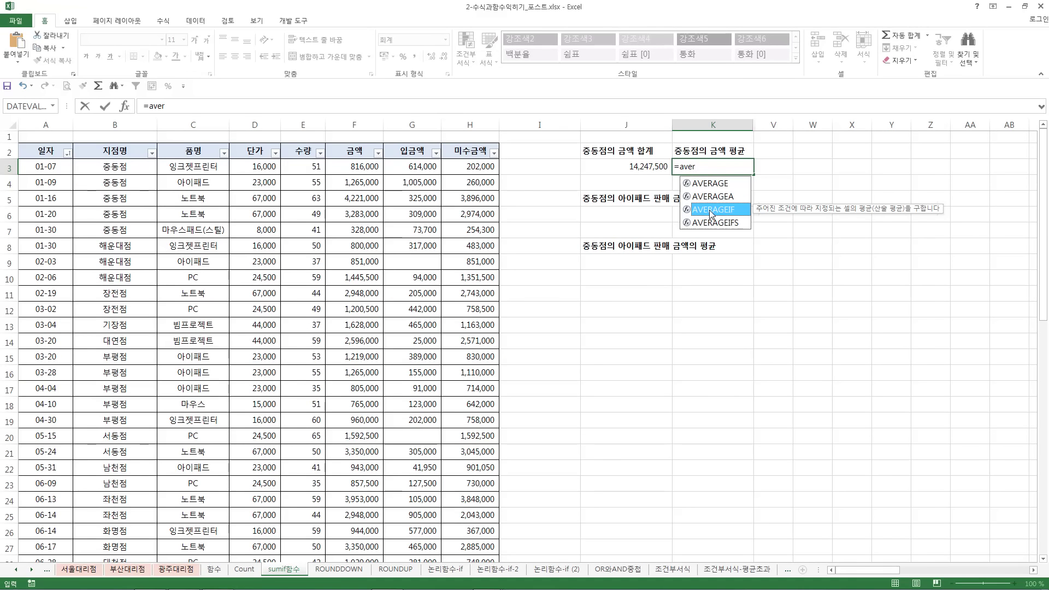
{"action": "double_click", "coordinate": [711, 210]}
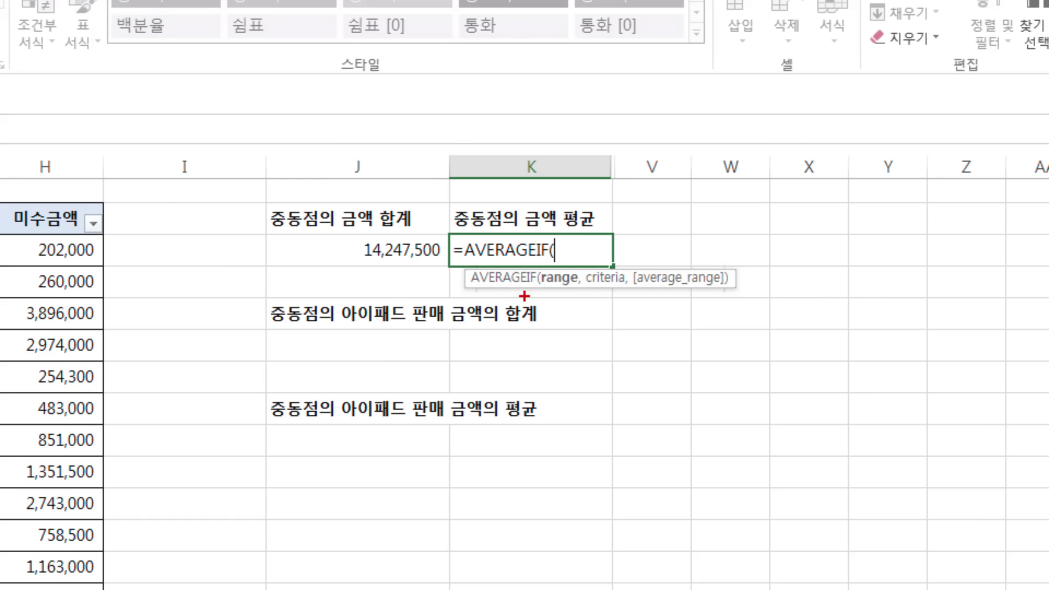
{"action": "left_click_drag", "start_coordinate": [474, 269], "coordinate": [553, 263]}
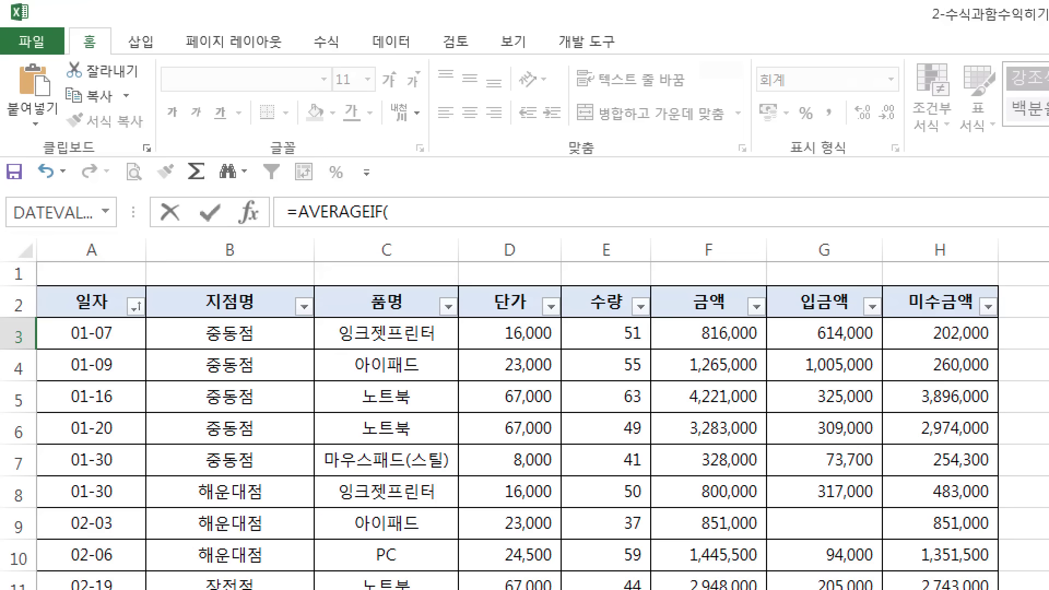
- Open the function arguments for the AVERAGEIF formula and set Range to the branch names in B3:B58
{"action": "mouse_move", "coordinate": [242, 193]}
{"action": "left_mouse_down"}
{"action": "mouse_move", "coordinate": [259, 210]}
{"action": "mouse_move", "coordinate": [278, 174]}
{"action": "left_mouse_up"}
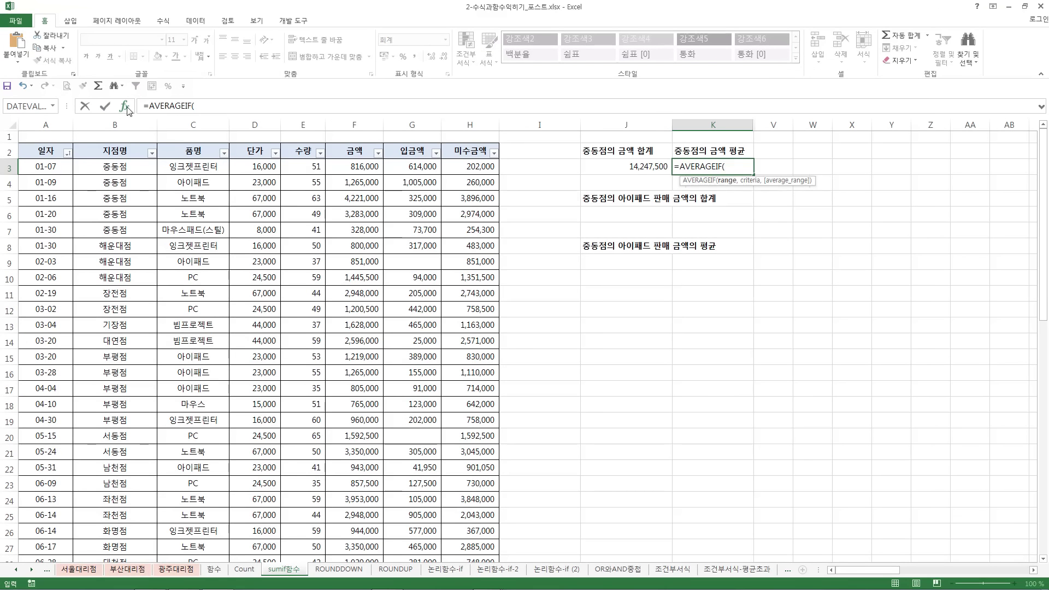
{"action": "left_click", "coordinate": [125, 106]}
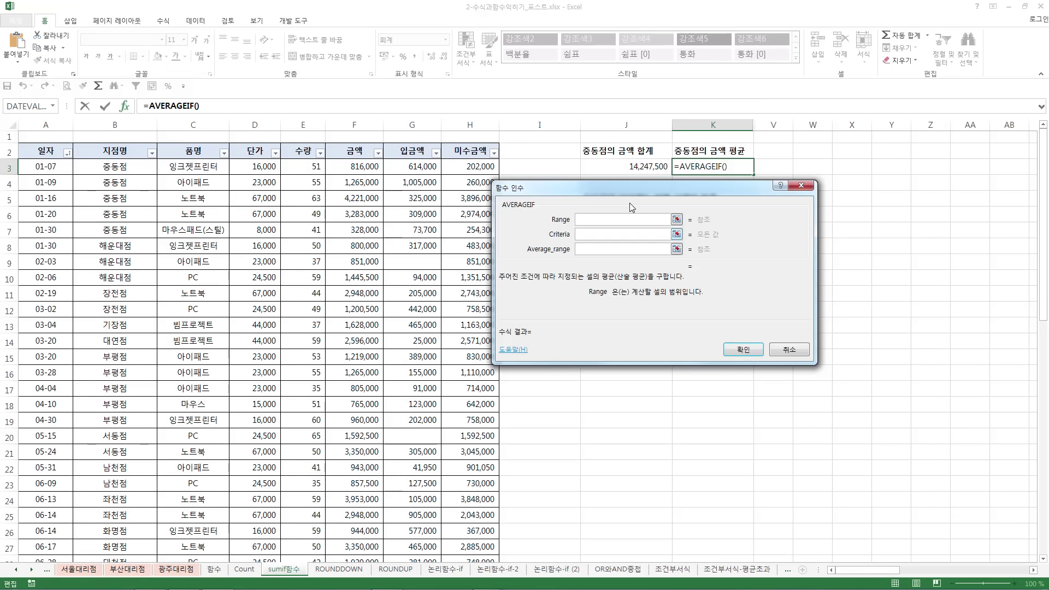
{"action": "left_click_drag", "start_coordinate": [616, 192], "coordinate": [648, 200]}
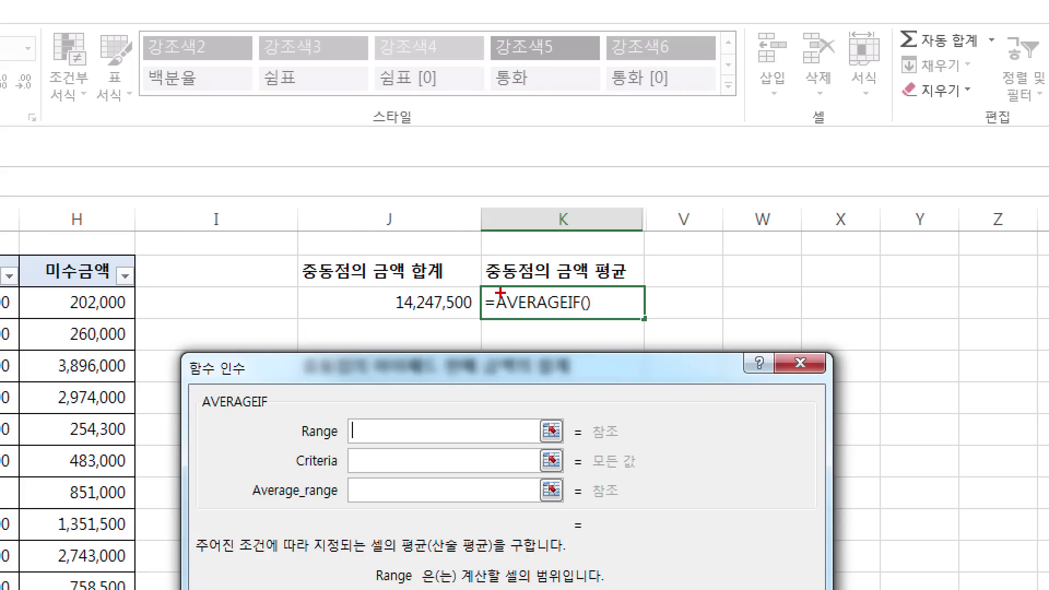
{"action": "left_click_drag", "start_coordinate": [488, 284], "coordinate": [550, 290]}
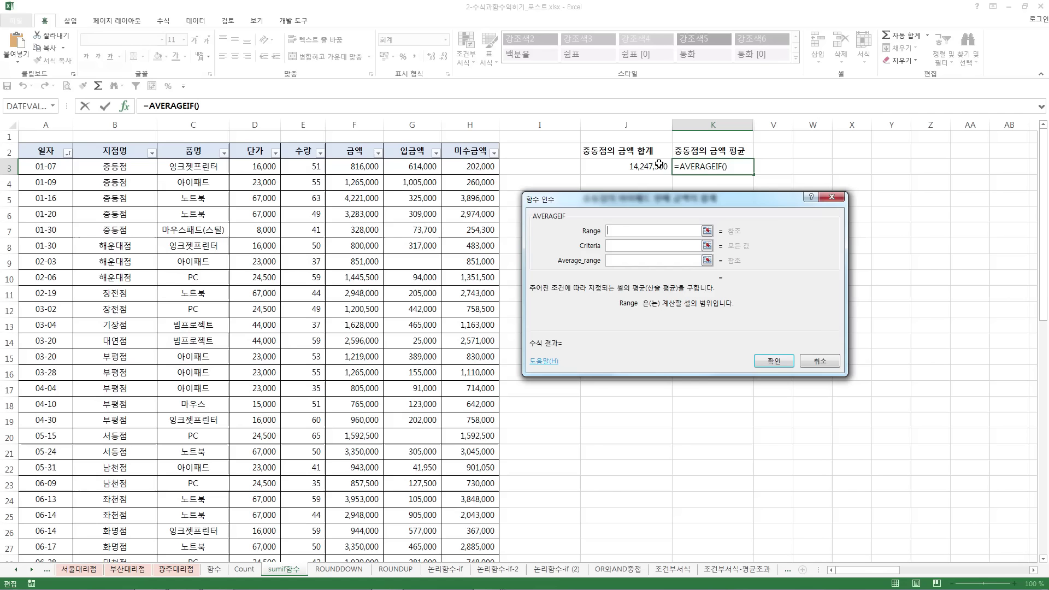
{"action": "left_click", "coordinate": [137, 167]}
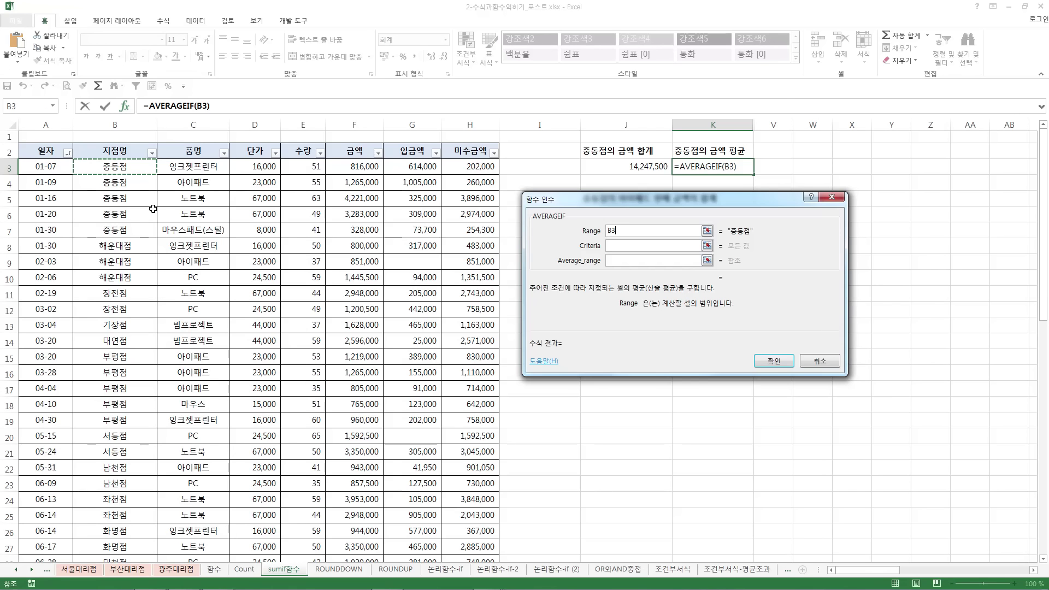
{"action": "key", "text": "ctrl+shift+Down"}
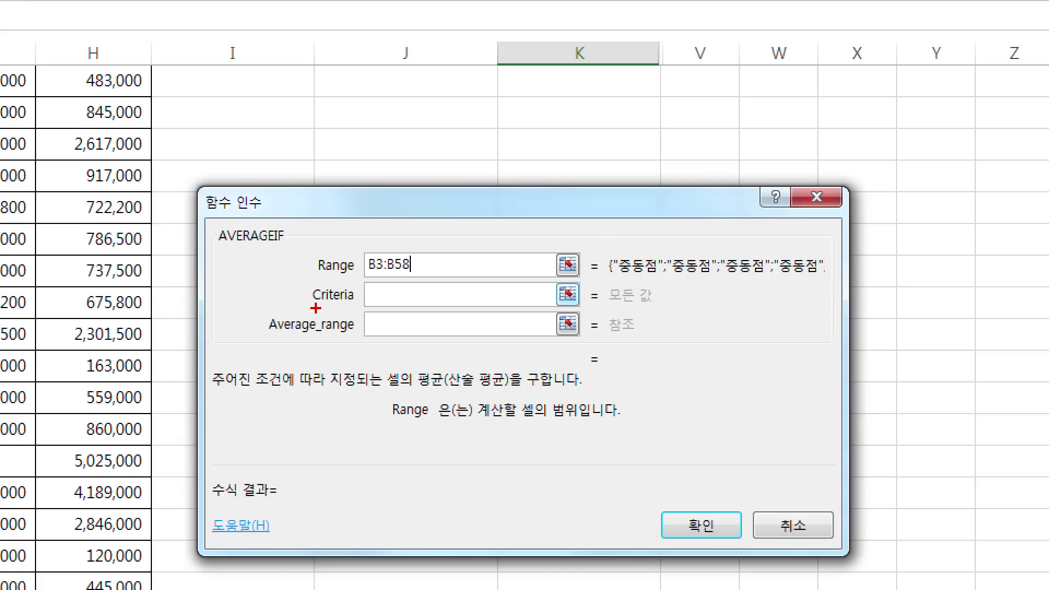
{"action": "left_click_drag", "start_coordinate": [316, 308], "coordinate": [346, 308]}
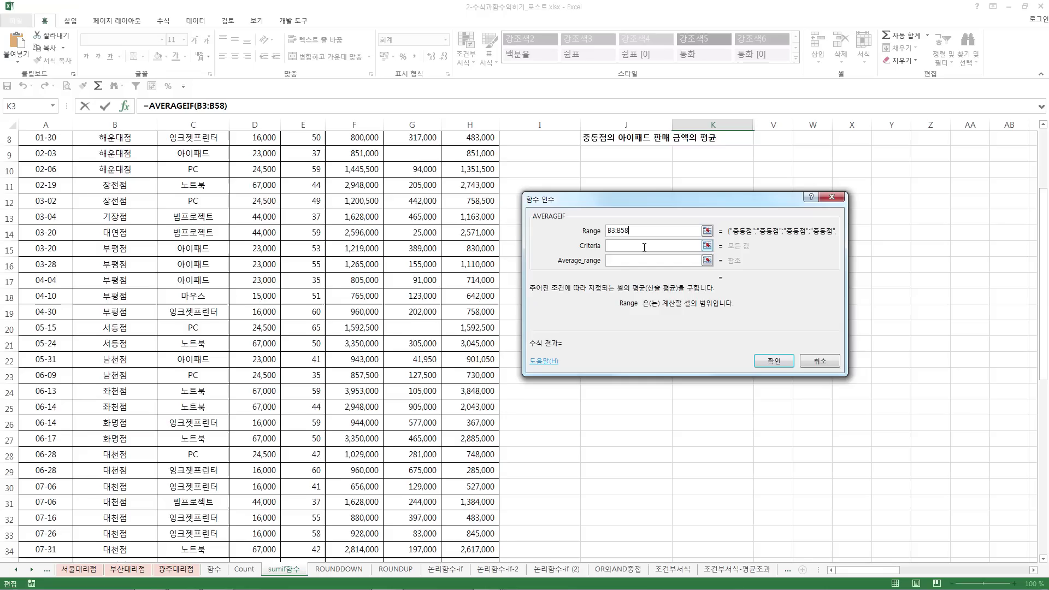
- Set the AVERAGEIF Criteria argument to "중동점" and enter the formula in K3, accepting the proposed correction
{"action": "left_click", "coordinate": [441, 289]}
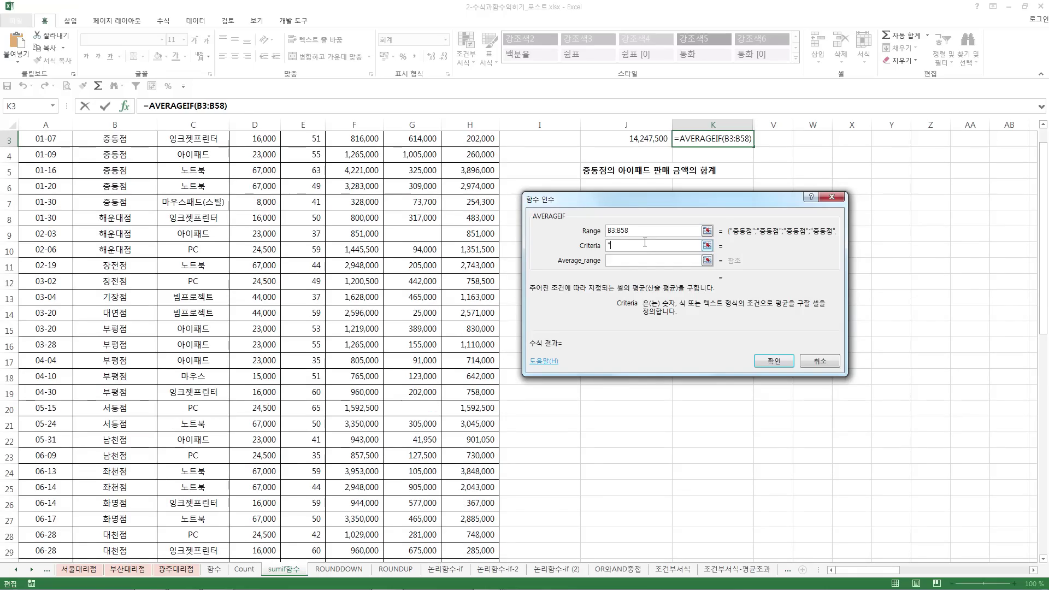
{"action": "type", "text": "\"ㅈ"}
{"action": "type", "text": "중동점"}
{"action": "key", "text": "Return"}
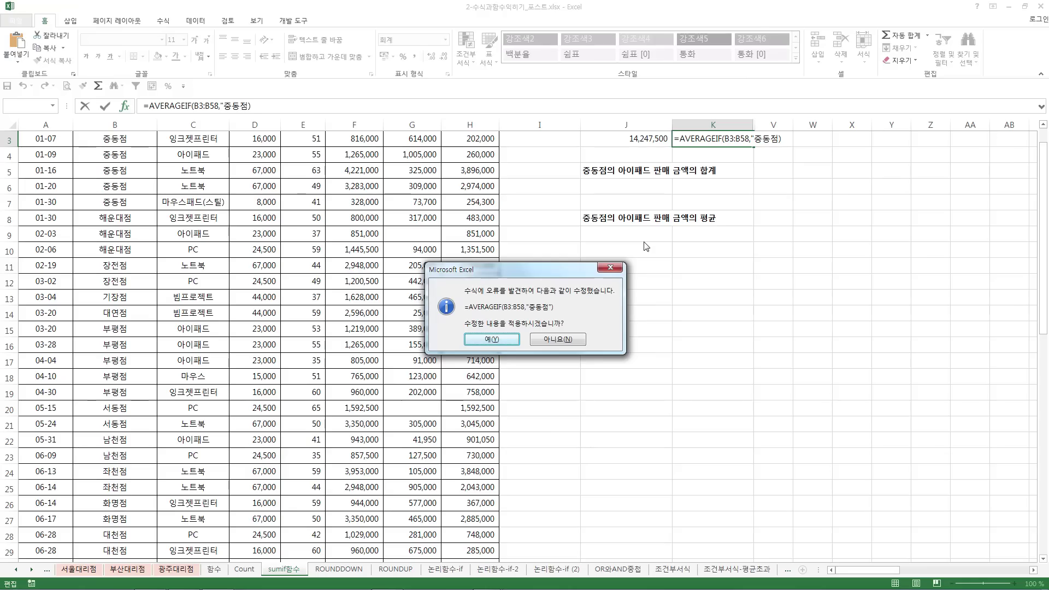
{"action": "key", "text": "Return"}
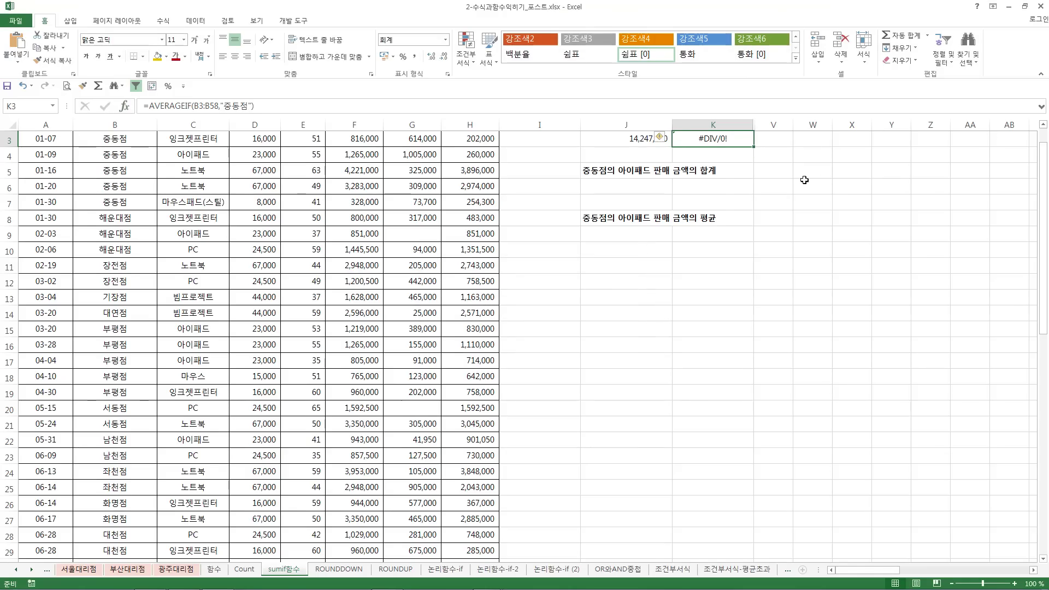
- Reopen the function arguments of K3's AVERAGEIF formula and set Average_range to the 금액 values in F3:F58
{"action": "scroll", "coordinate": [737, 169], "scroll_direction": "up", "scroll_amount": 1}
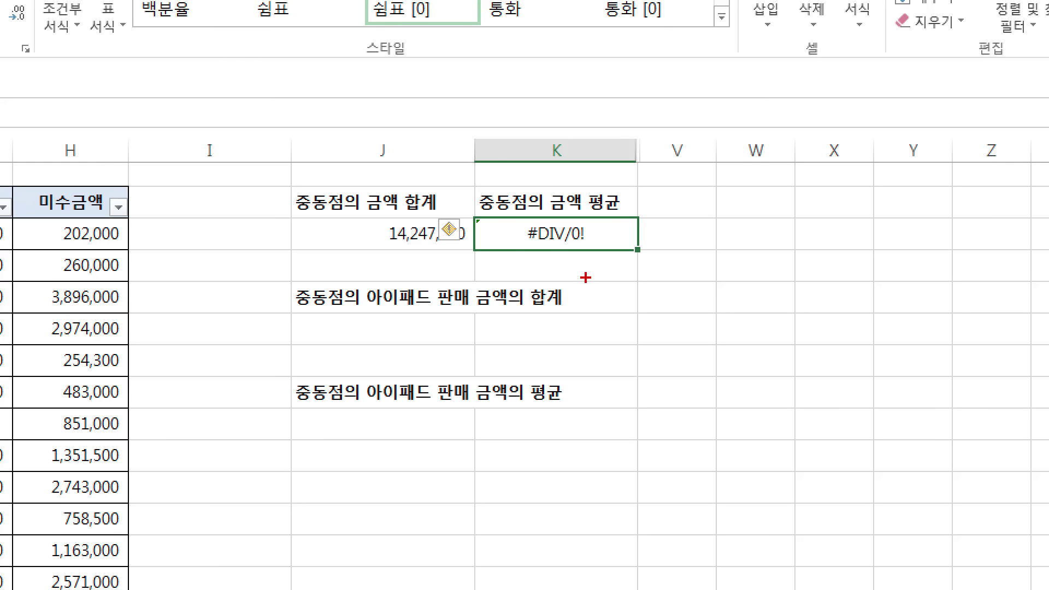
{"action": "left_click_drag", "start_coordinate": [528, 255], "coordinate": [576, 254]}
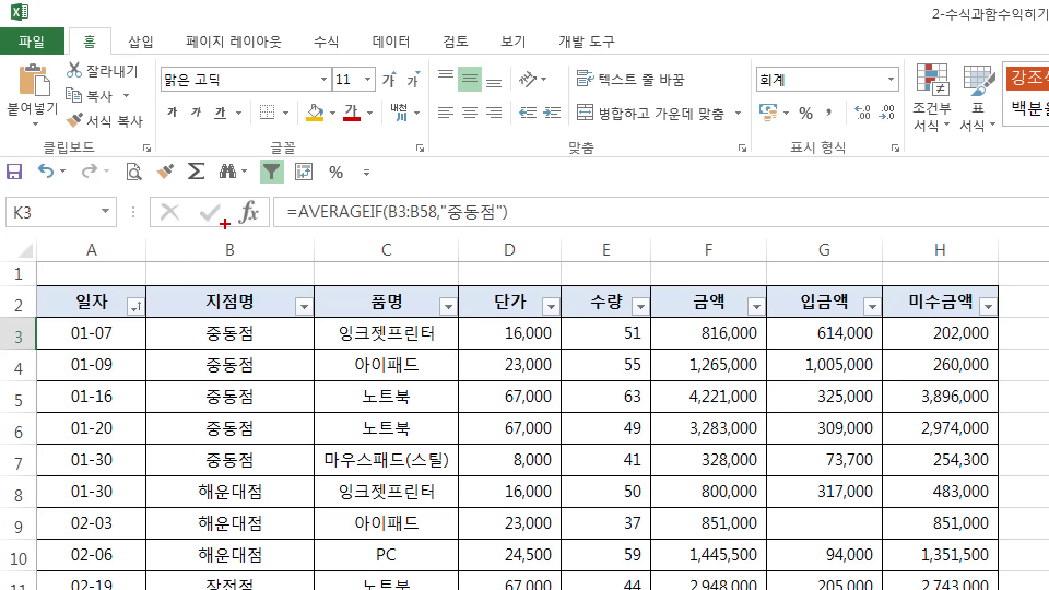
{"action": "left_click_drag", "start_coordinate": [232, 203], "coordinate": [257, 179]}
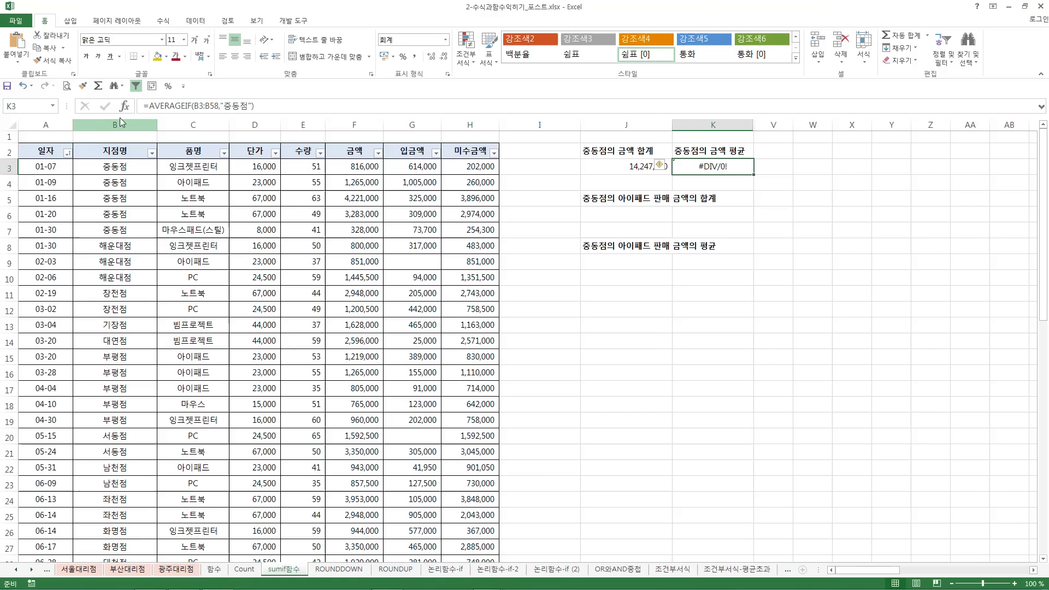
{"action": "left_click", "coordinate": [125, 105]}
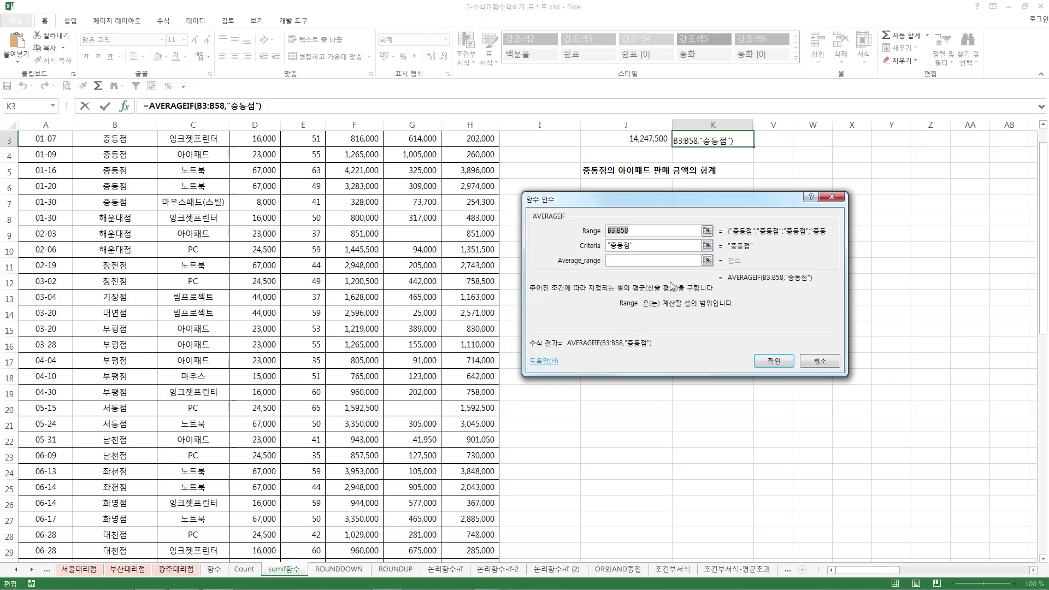
{"action": "scroll", "coordinate": [645, 262], "scroll_direction": "up", "scroll_amount": 1}
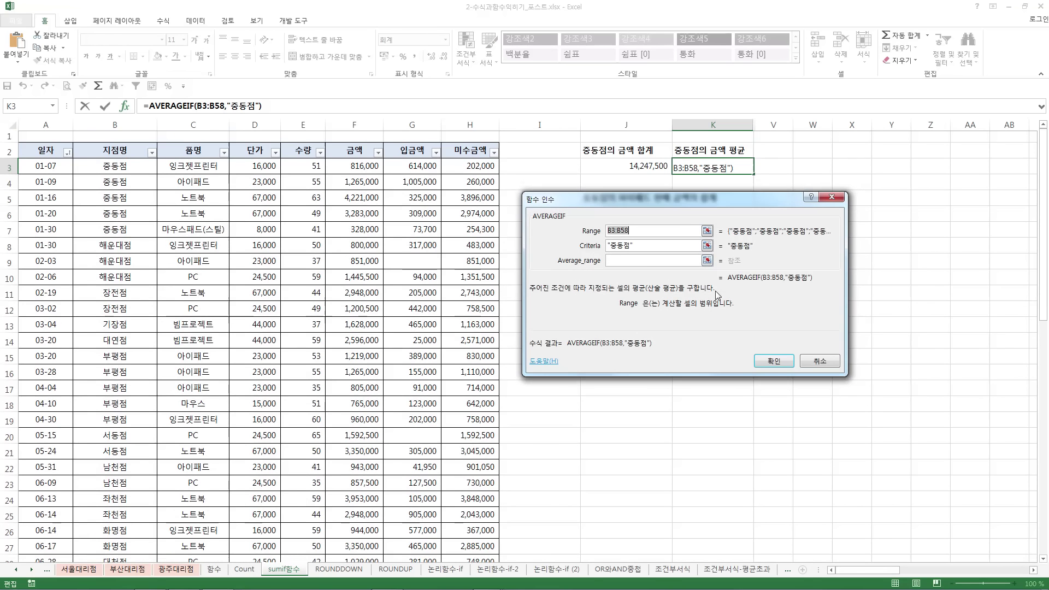
{"action": "left_click", "coordinate": [643, 246]}
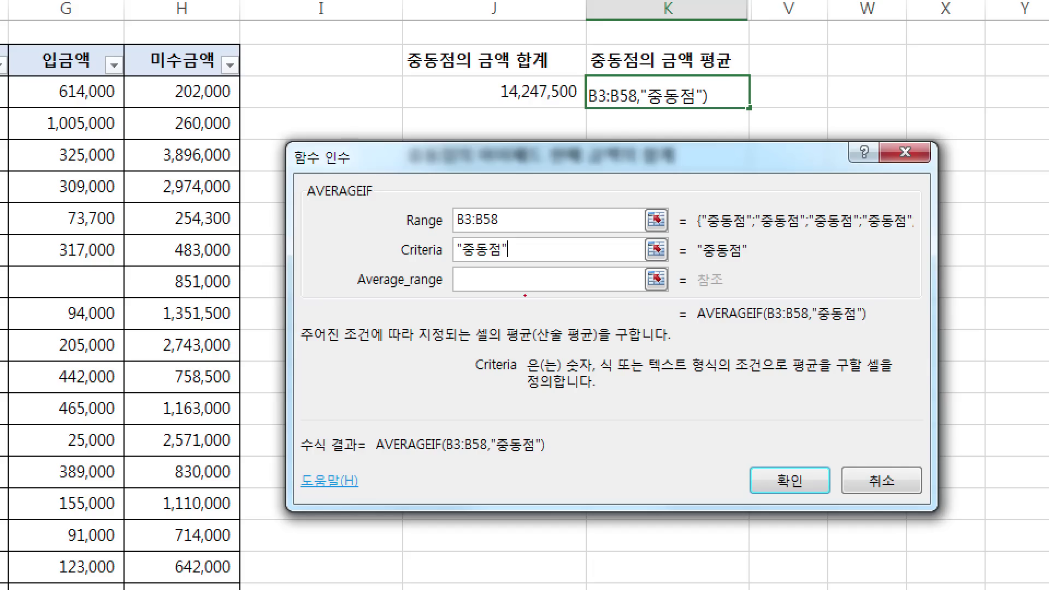
{"action": "left_click_drag", "start_coordinate": [350, 297], "coordinate": [438, 296]}
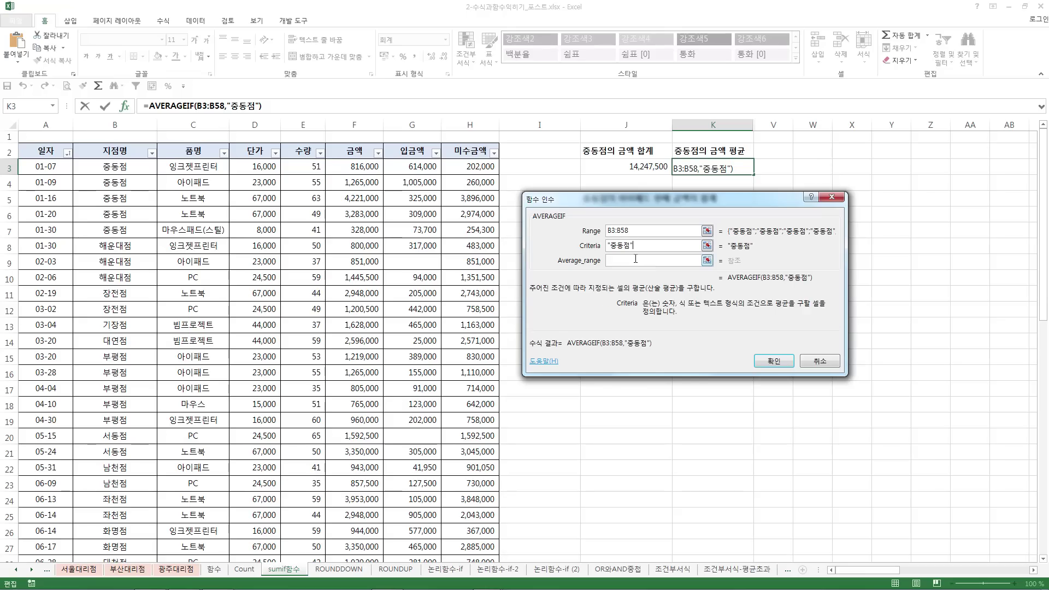
{"action": "left_click", "coordinate": [636, 259]}
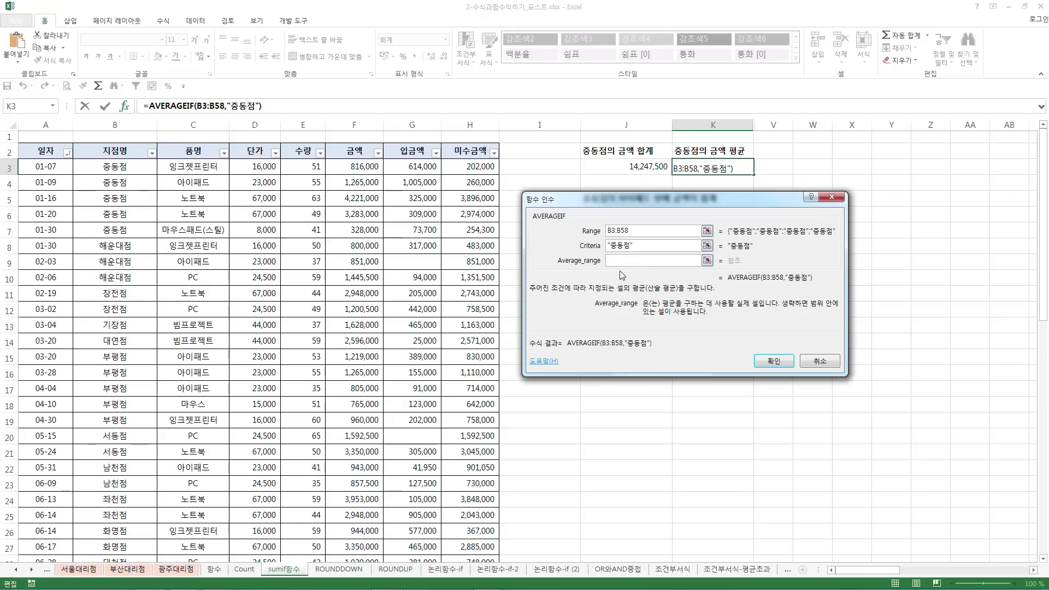
{"action": "left_click", "coordinate": [357, 166]}
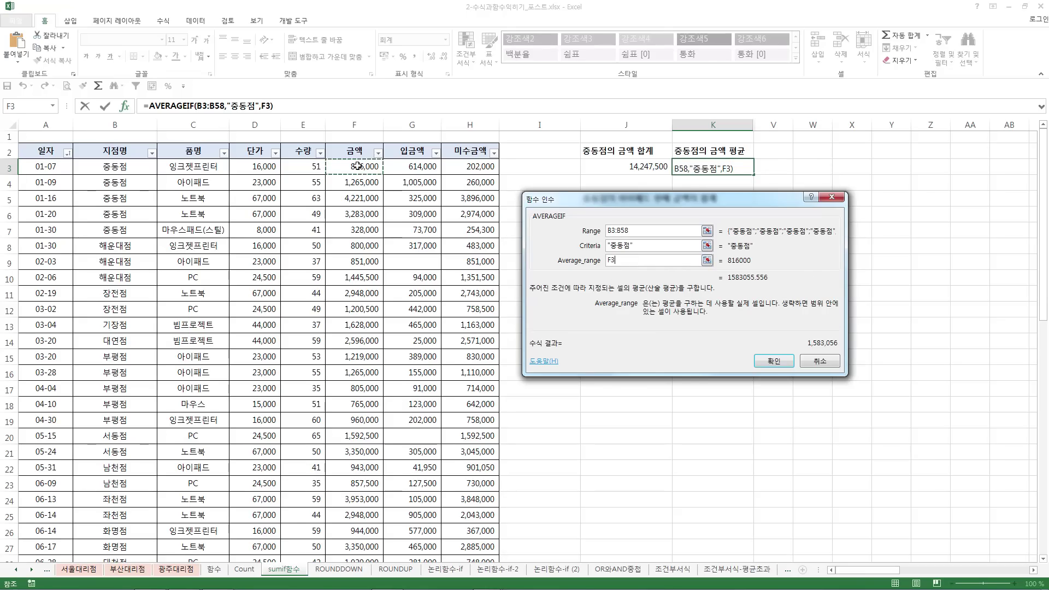
{"action": "key", "text": "ctrl+shift+Down"}
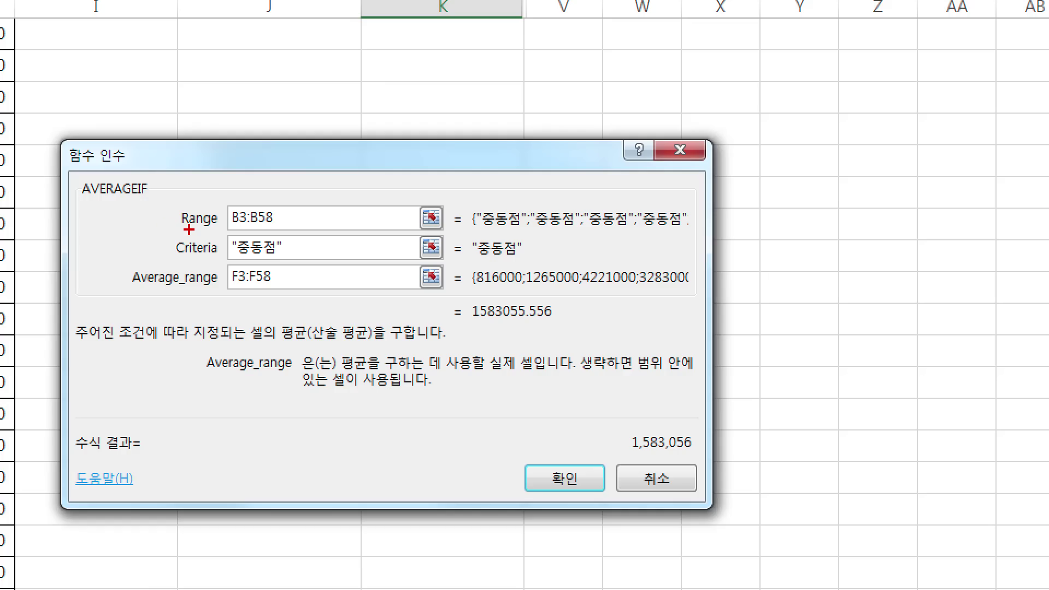
{"action": "left_click_drag", "start_coordinate": [177, 233], "coordinate": [207, 236]}
{"action": "left_click_drag", "start_coordinate": [240, 230], "coordinate": [280, 230]}
{"action": "mouse_move", "coordinate": [169, 263]}
{"action": "left_mouse_down"}
{"action": "mouse_move", "coordinate": [210, 263]}
{"action": "mouse_move", "coordinate": [218, 239]}
{"action": "mouse_move", "coordinate": [278, 229]}
{"action": "mouse_move", "coordinate": [304, 254]}
{"action": "mouse_move", "coordinate": [266, 265]}
{"action": "left_mouse_up"}
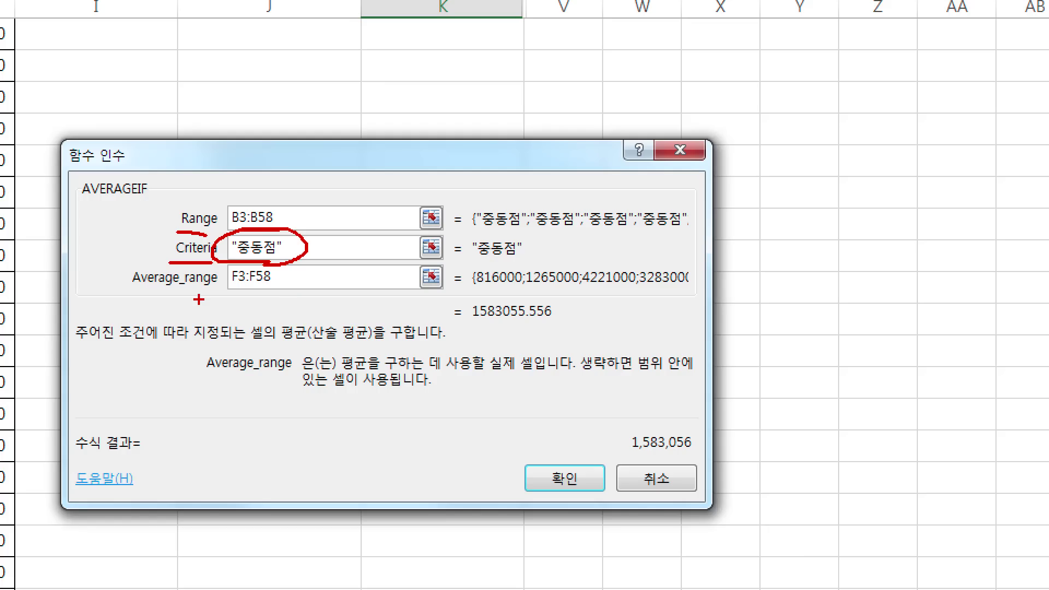
{"action": "left_click_drag", "start_coordinate": [196, 299], "coordinate": [264, 299]}
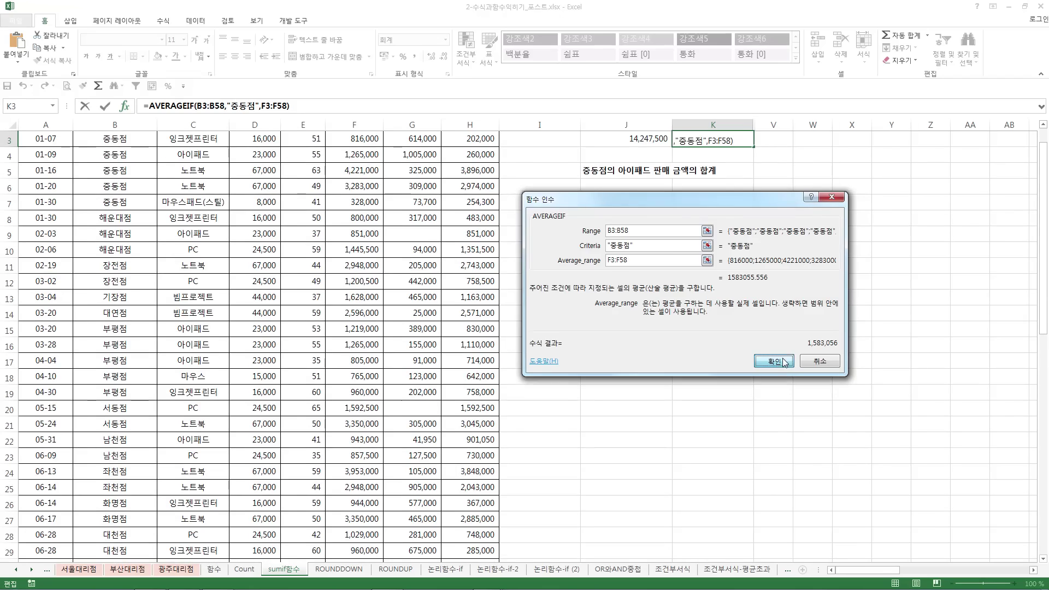
- Accept the completed AVERAGEIF arguments for K3 and select the SUMIF formula cell J3
{"action": "left_click", "coordinate": [785, 363]}
{"action": "scroll", "coordinate": [789, 267], "scroll_direction": "up", "scroll_amount": 1}
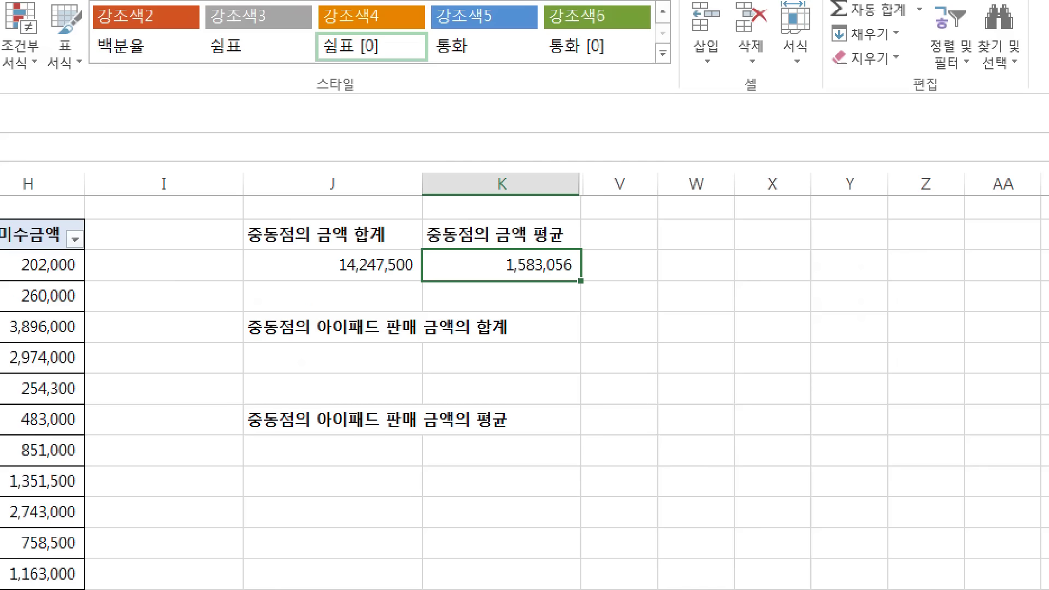
{"action": "left_click_drag", "start_coordinate": [425, 254], "coordinate": [515, 247]}
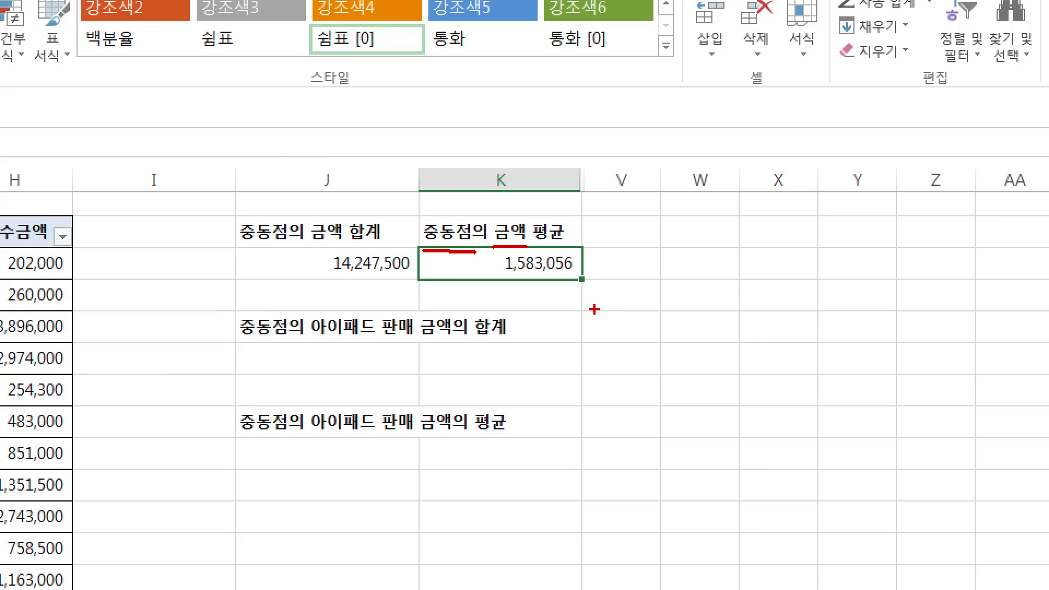
{"action": "key", "text": "Escape"}
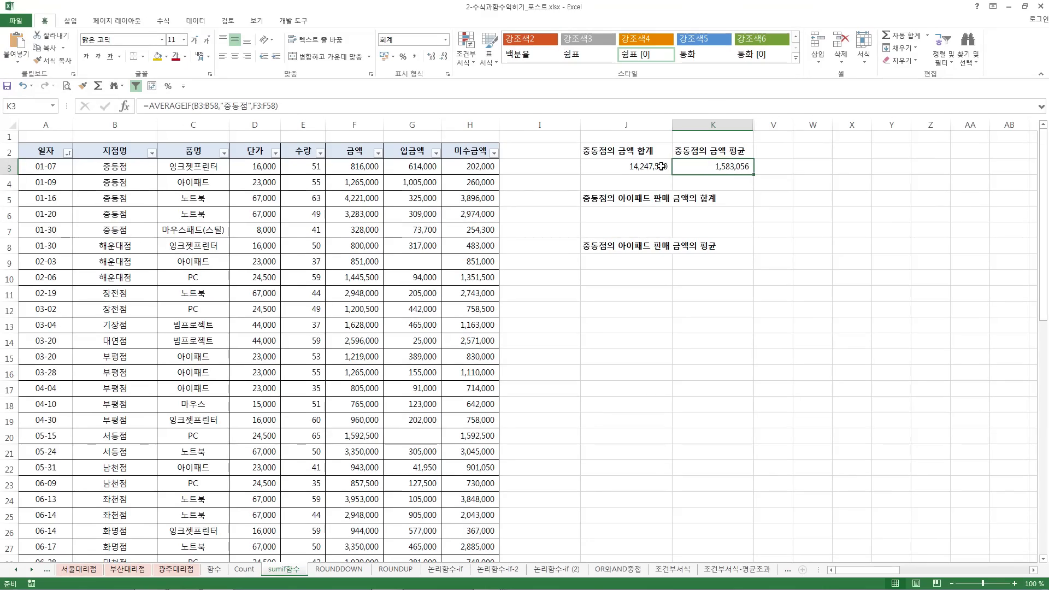
{"action": "left_click", "coordinate": [637, 166]}
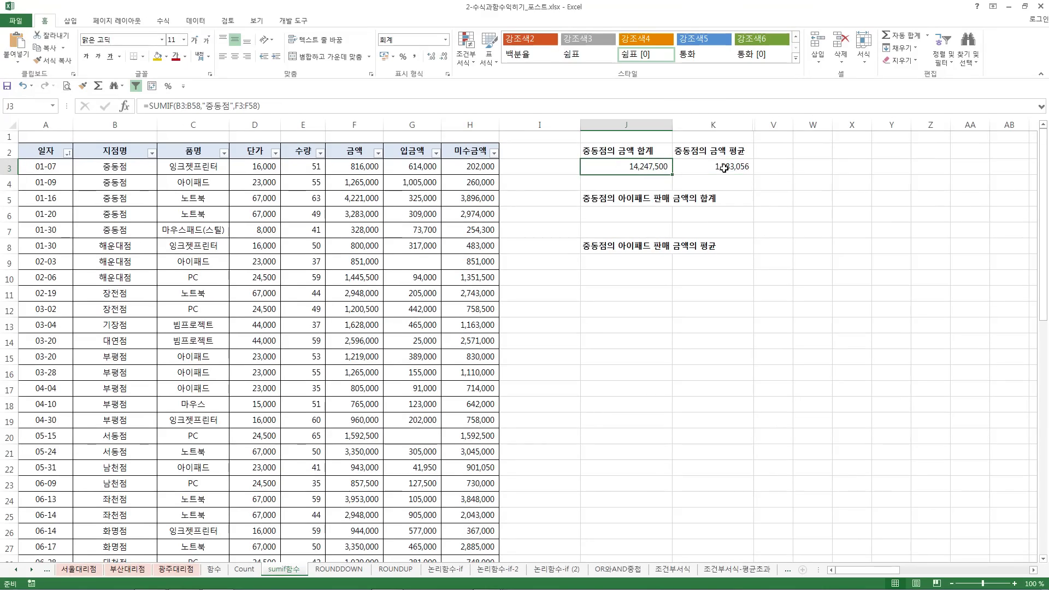